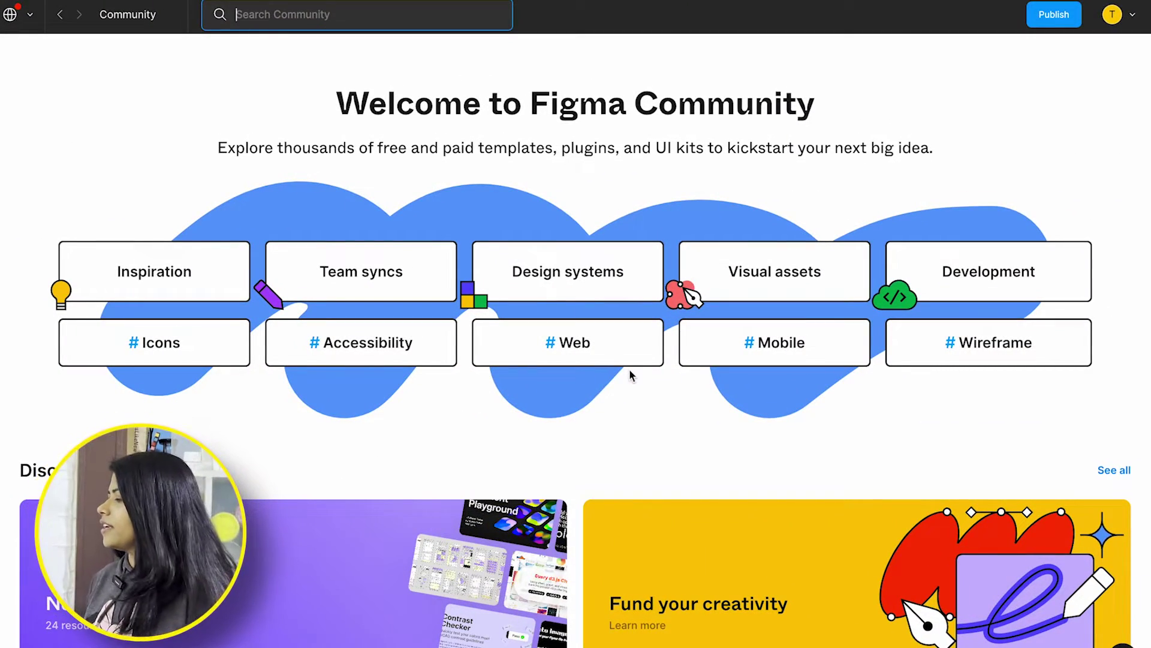
Search the Figma Community for 'IOS mockups' and scroll through the first results
text(IOS mockups)
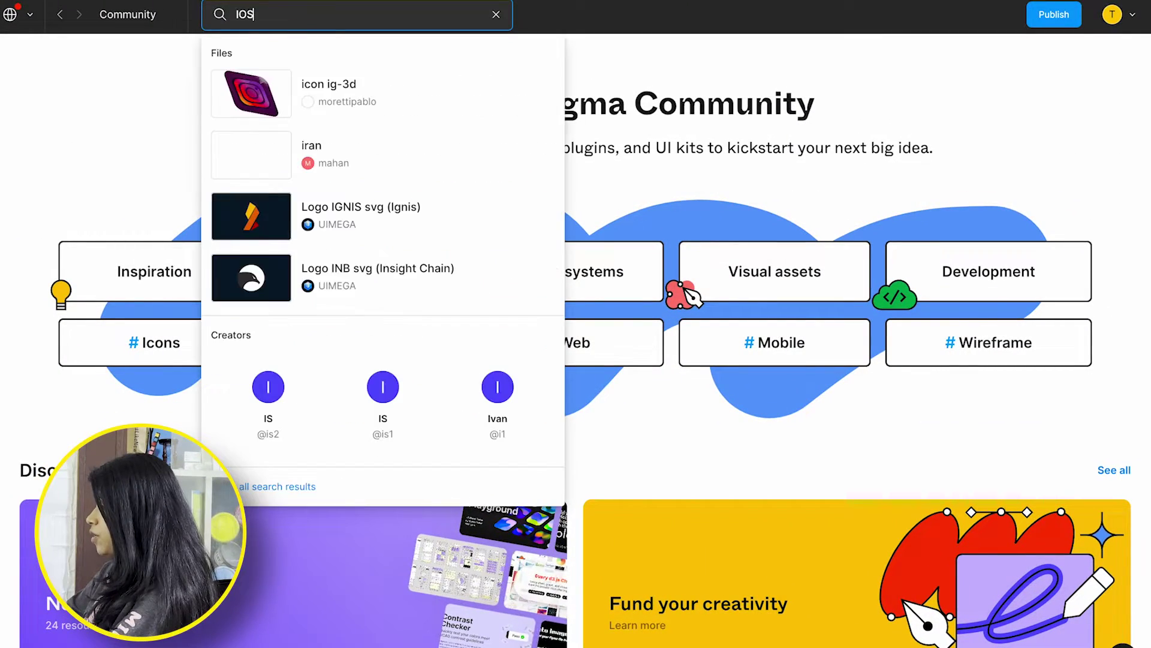
key(Return)
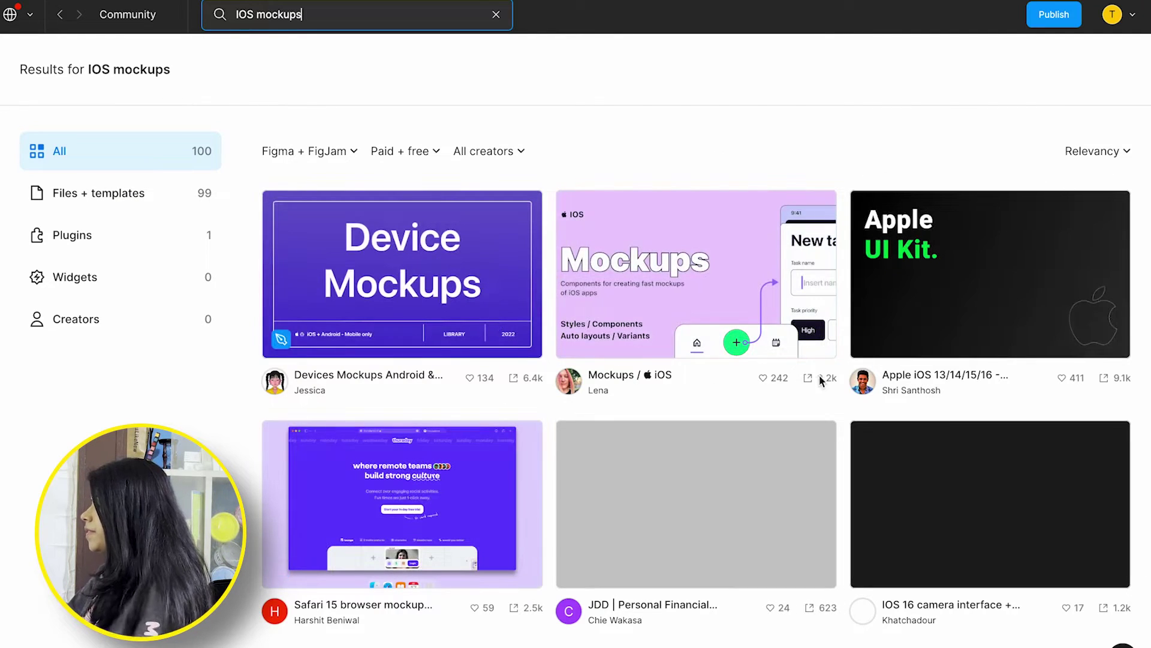
scroll(676, 447, down, 4)
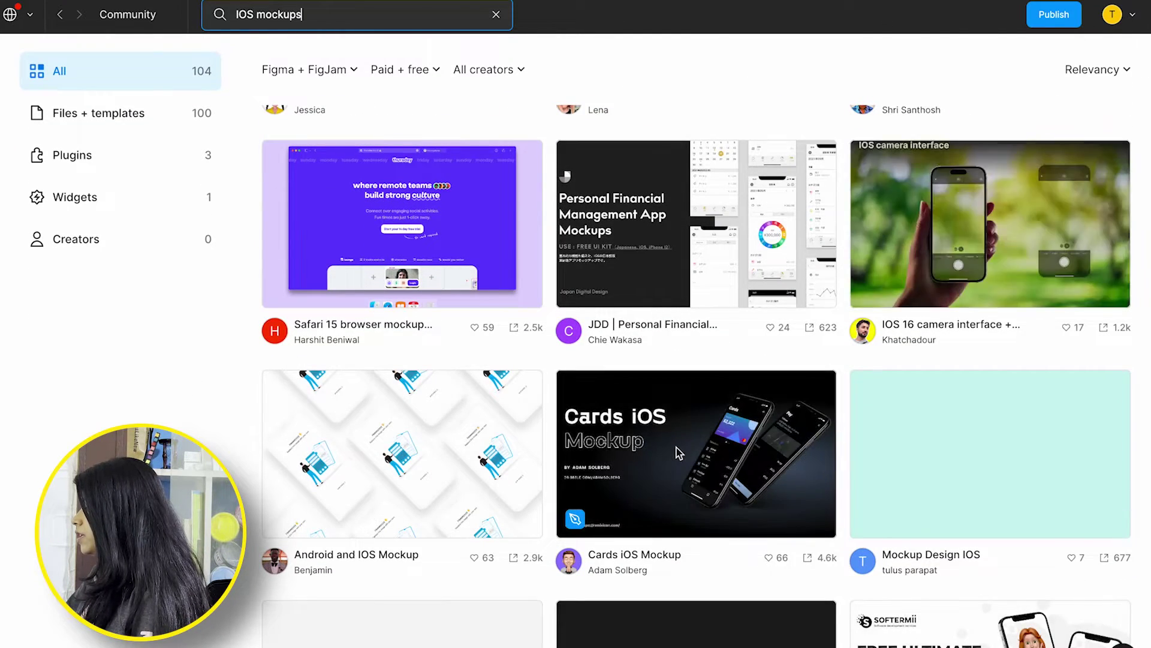
scroll(676, 447, down, 2)
scroll(504, 408, down, 3)
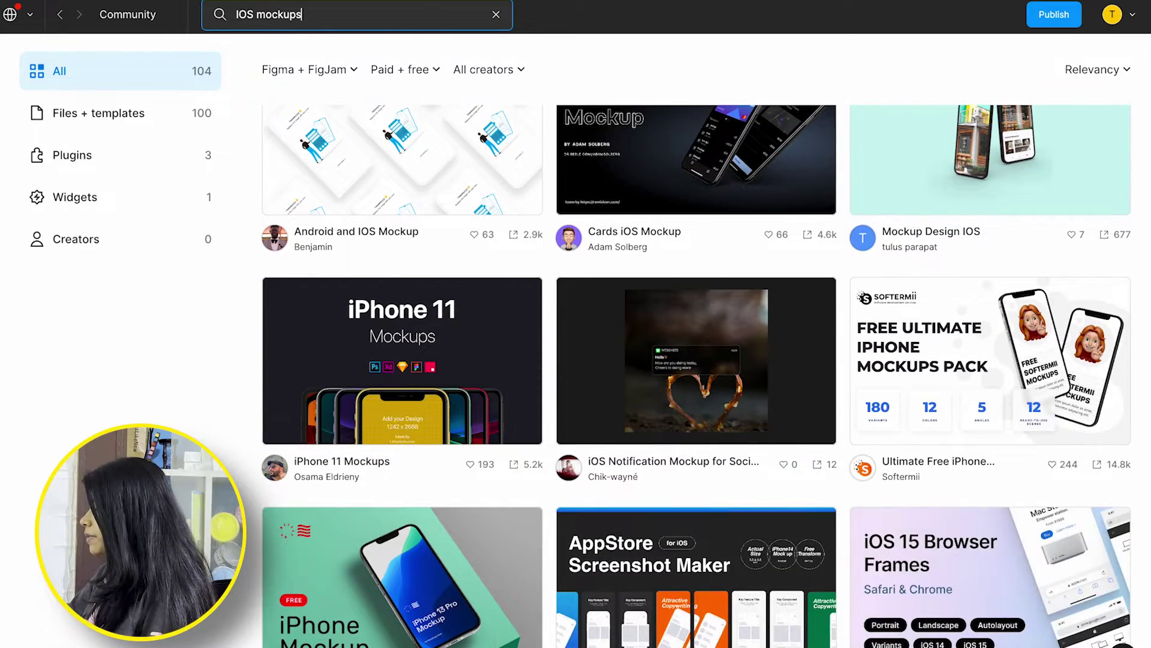
scroll(683, 566, down, 6)
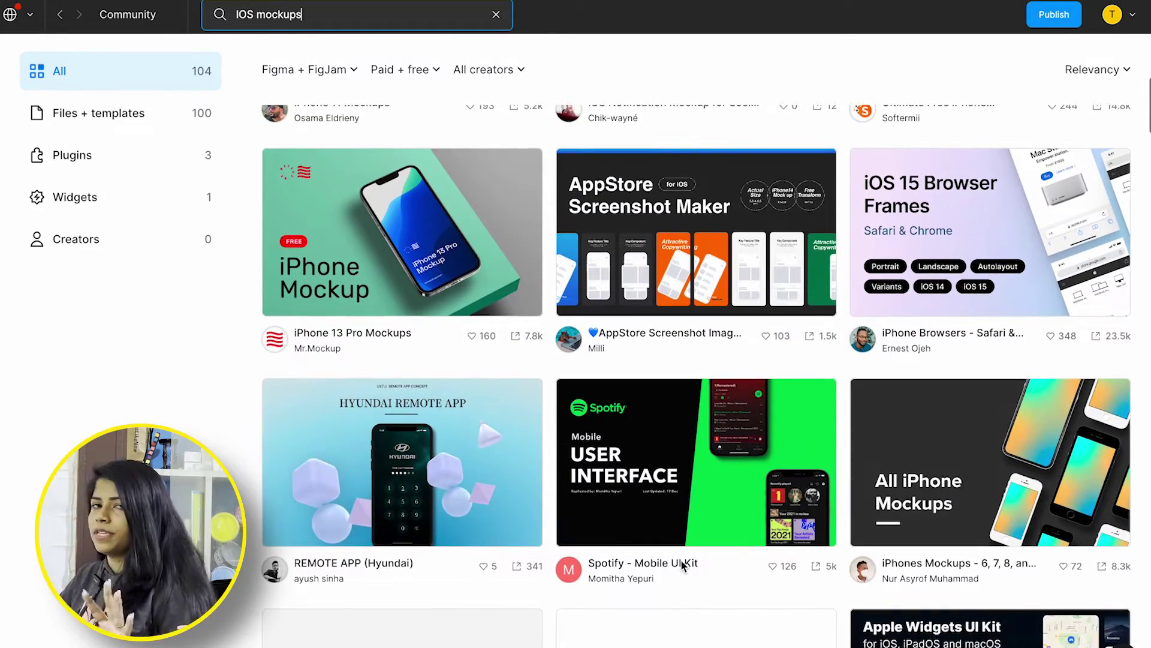
scroll(681, 559, down, 3)
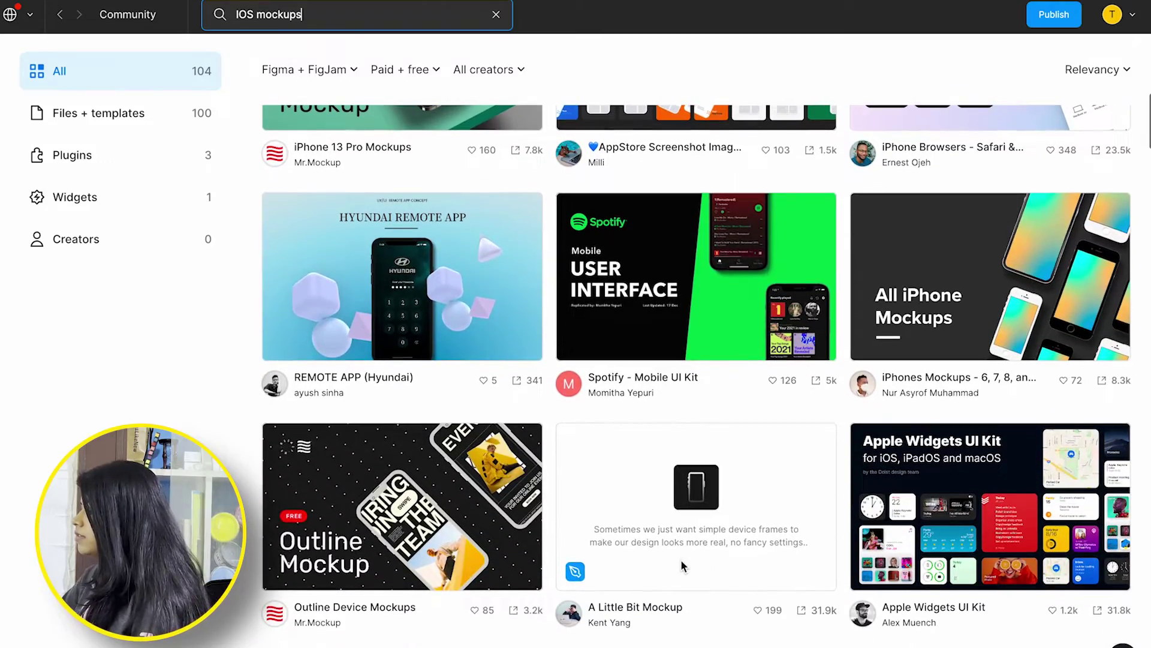
scroll(651, 441, down, 1)
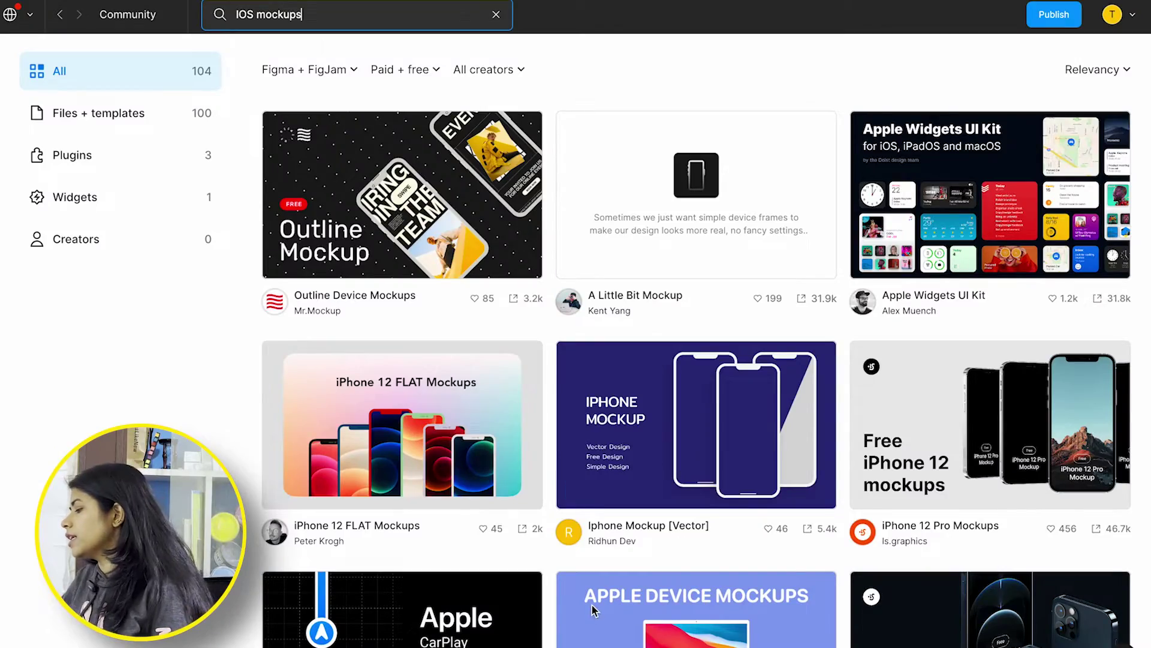
Keep browsing further down the 104 IOS mockup results
scroll(592, 604, down, 13)
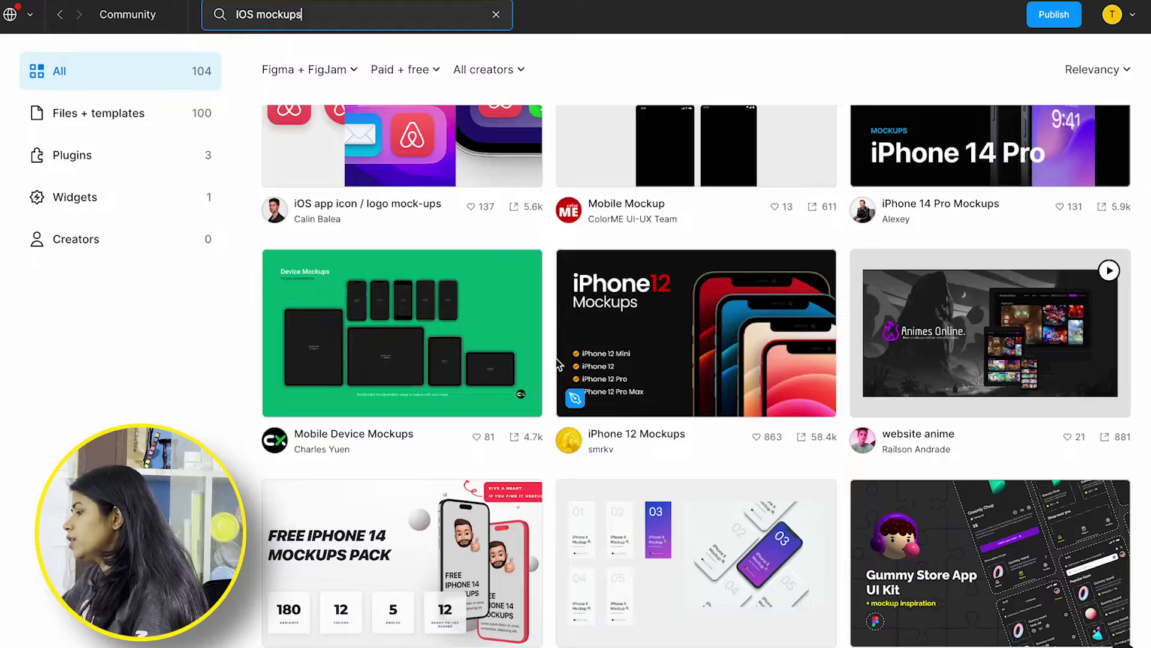
scroll(556, 359, down, 10)
scroll(465, 503, up, 4)
scroll(466, 502, down, 11)
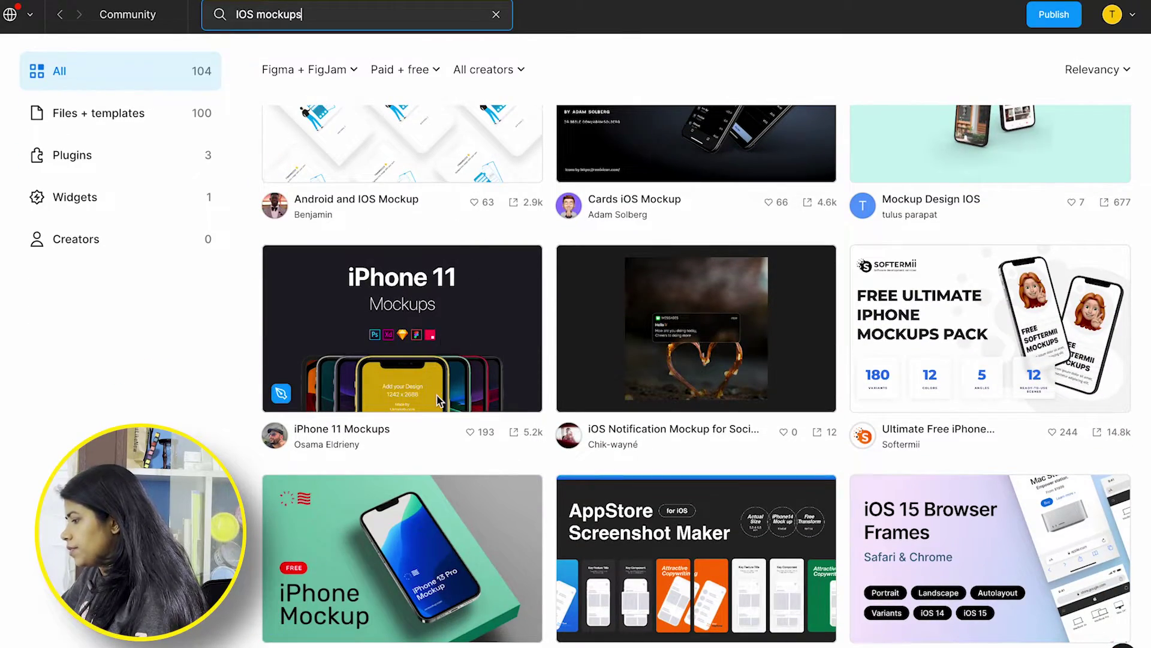
scroll(858, 492, down, 5)
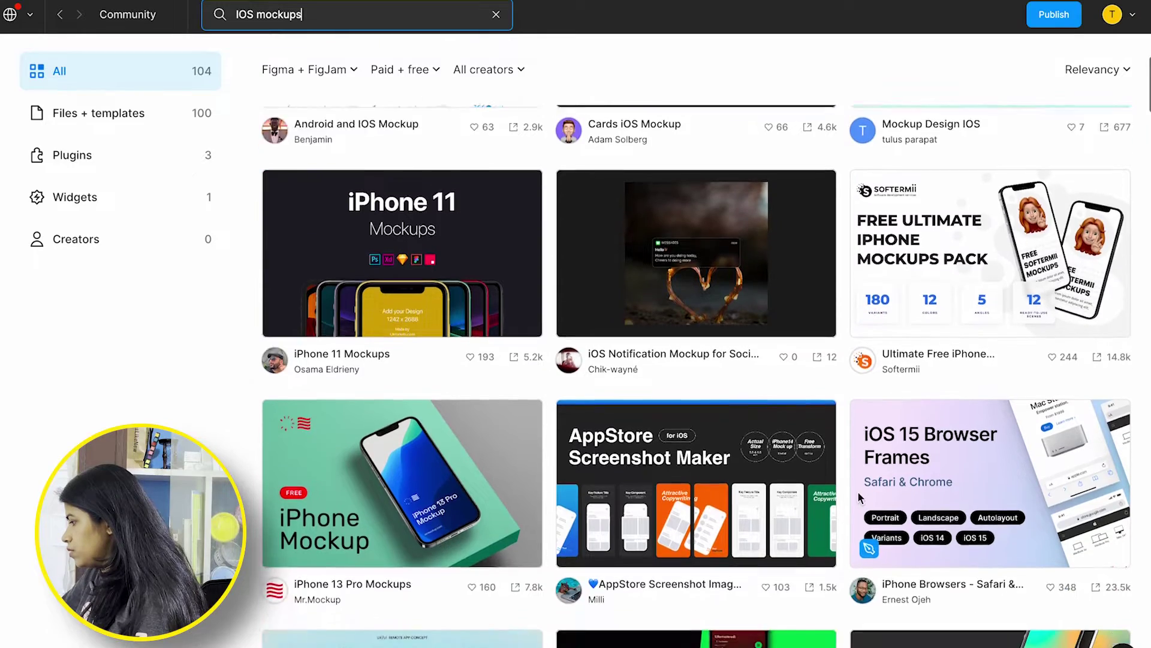
scroll(759, 500, down, 1)
scroll(462, 320, down, 3)
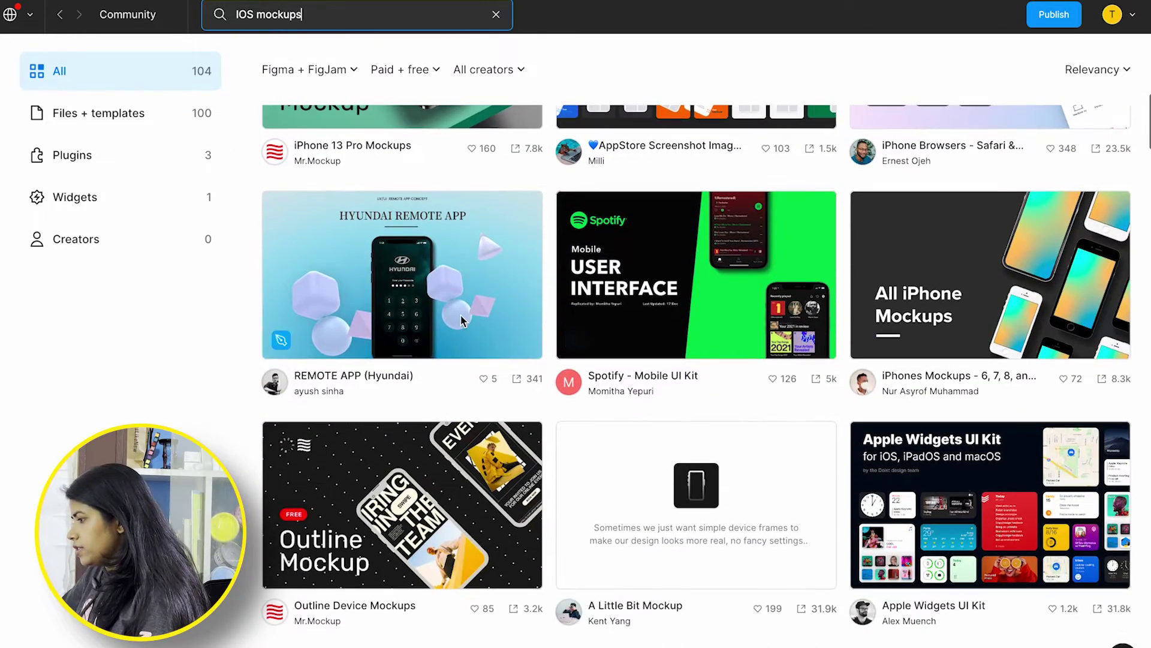
scroll(391, 303, up, 15)
Open the Android and IOS Mockup file as a draft, view its frames, then go back
click(376, 514)
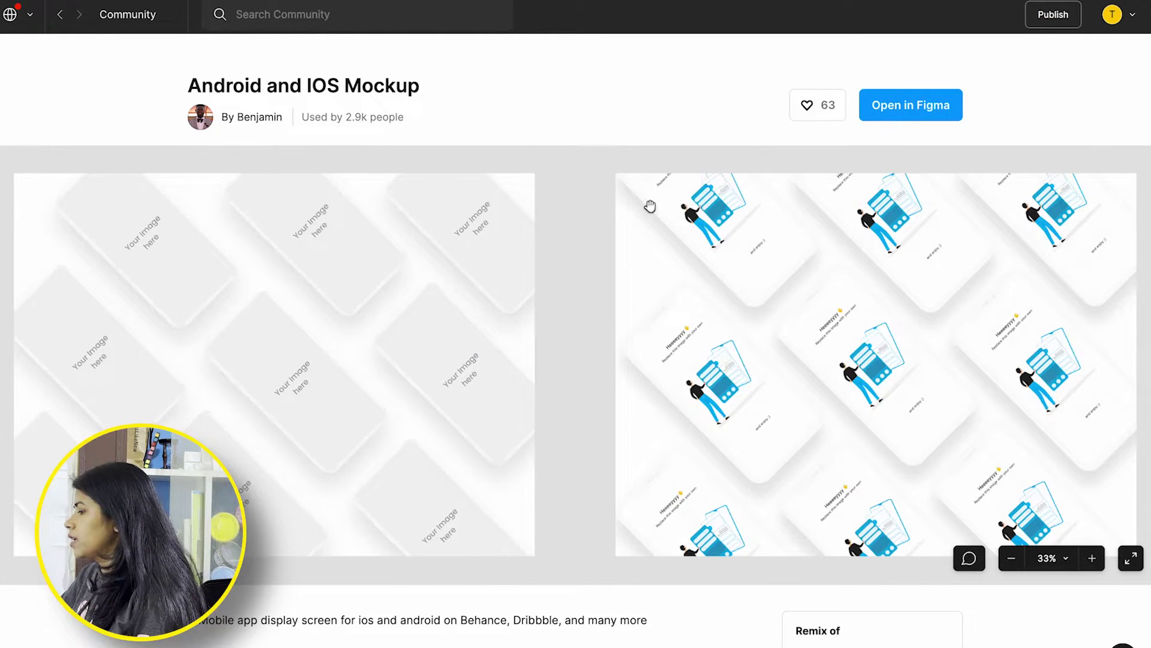
scroll(715, 290, right, 5)
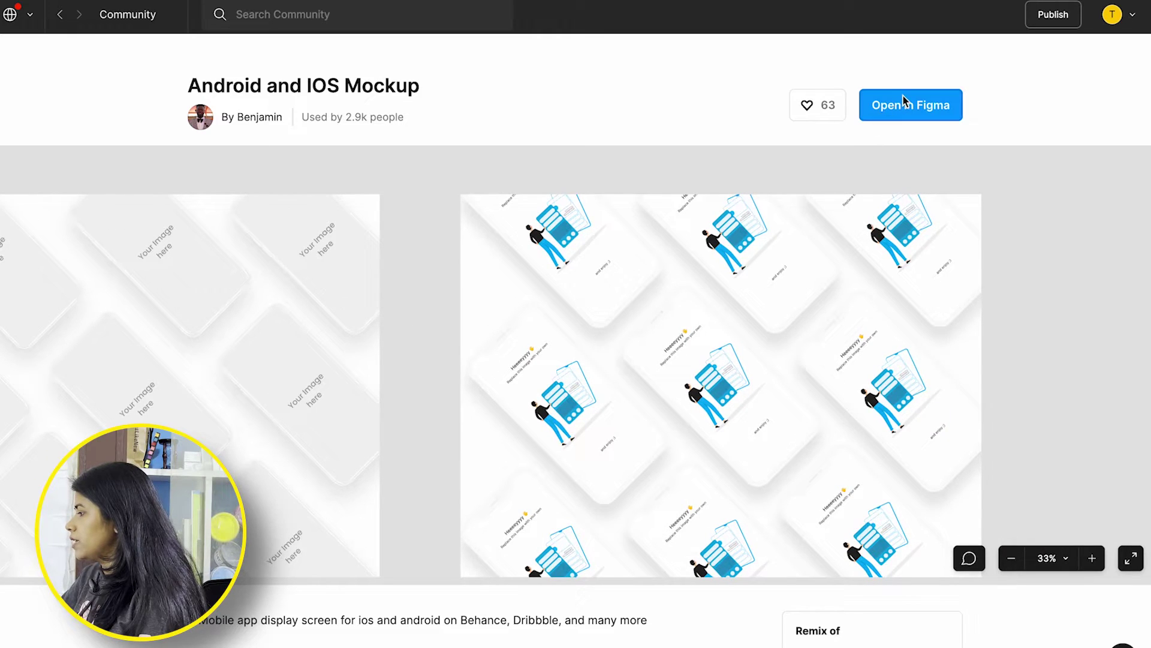
click(899, 108)
click(582, 324)
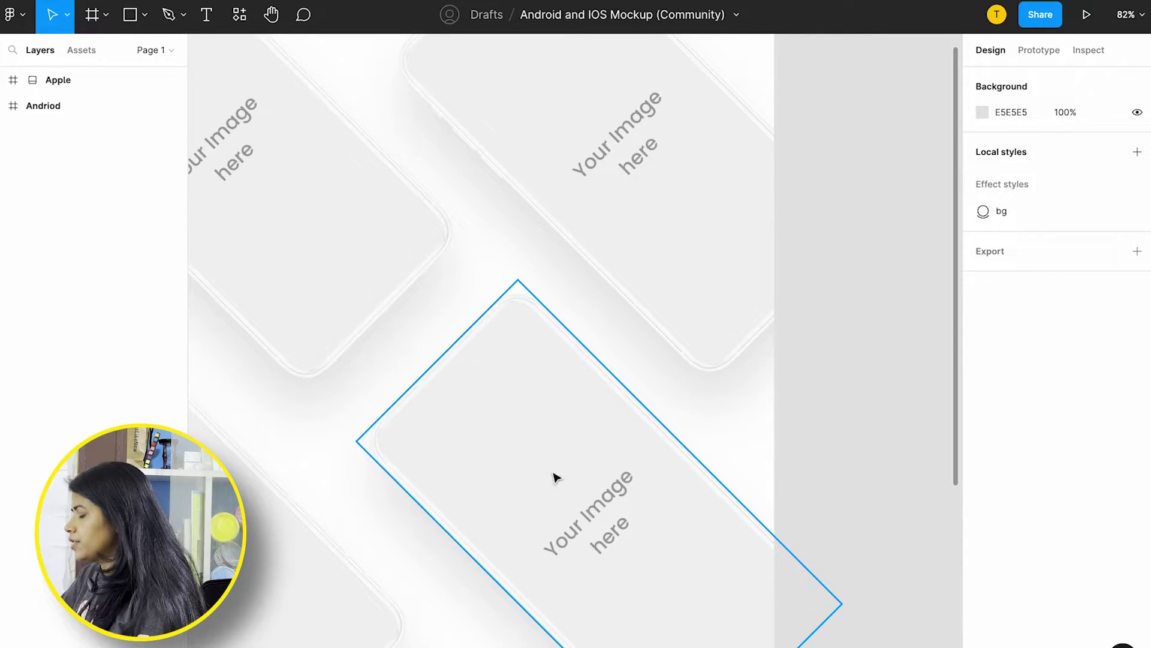
scroll(554, 476, down, 5)
scroll(738, 170, down, 5)
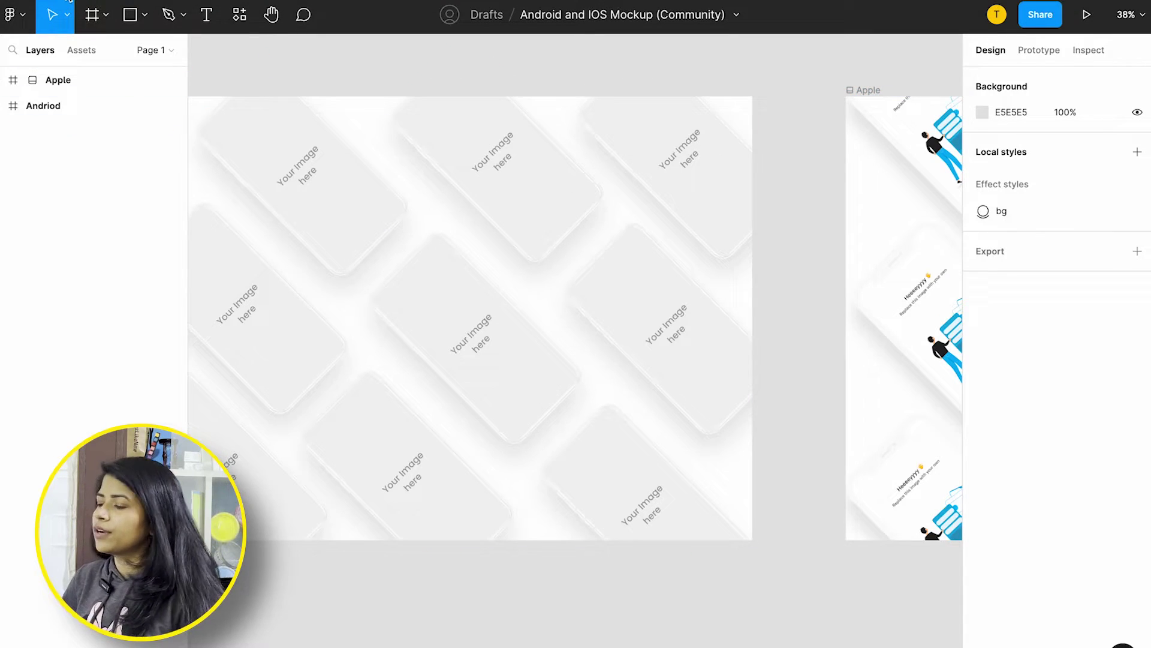
click(69, 1)
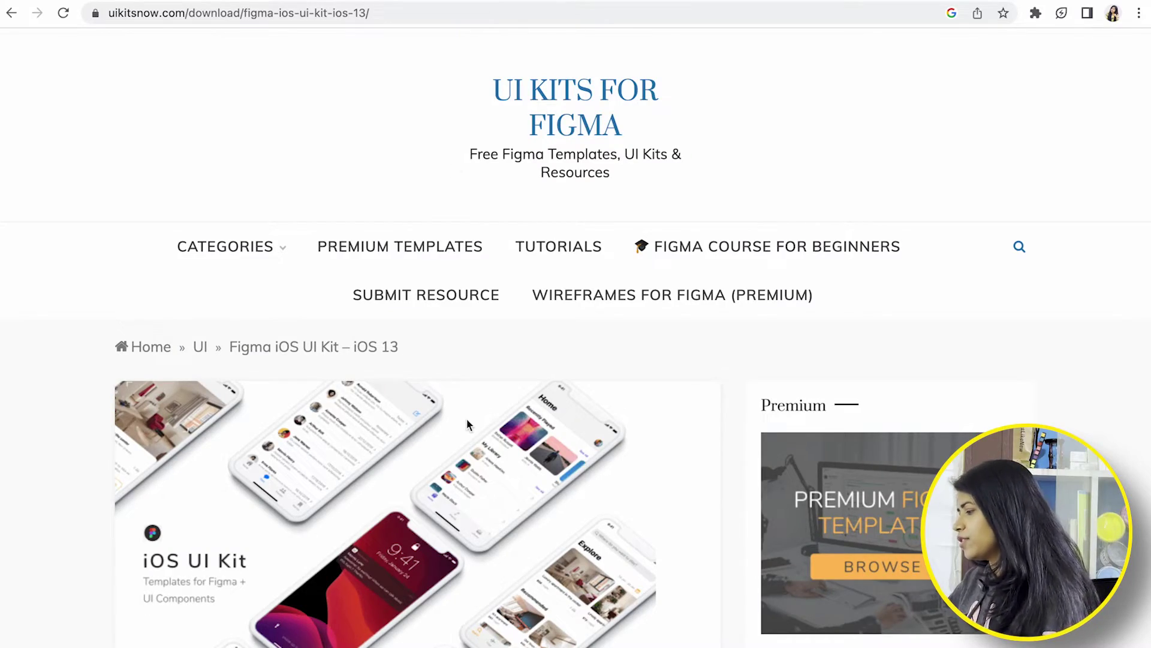
Scroll through the Figma iOS UI Kit – iOS 13 post on uikitsnow
scroll(467, 421, down, 3)
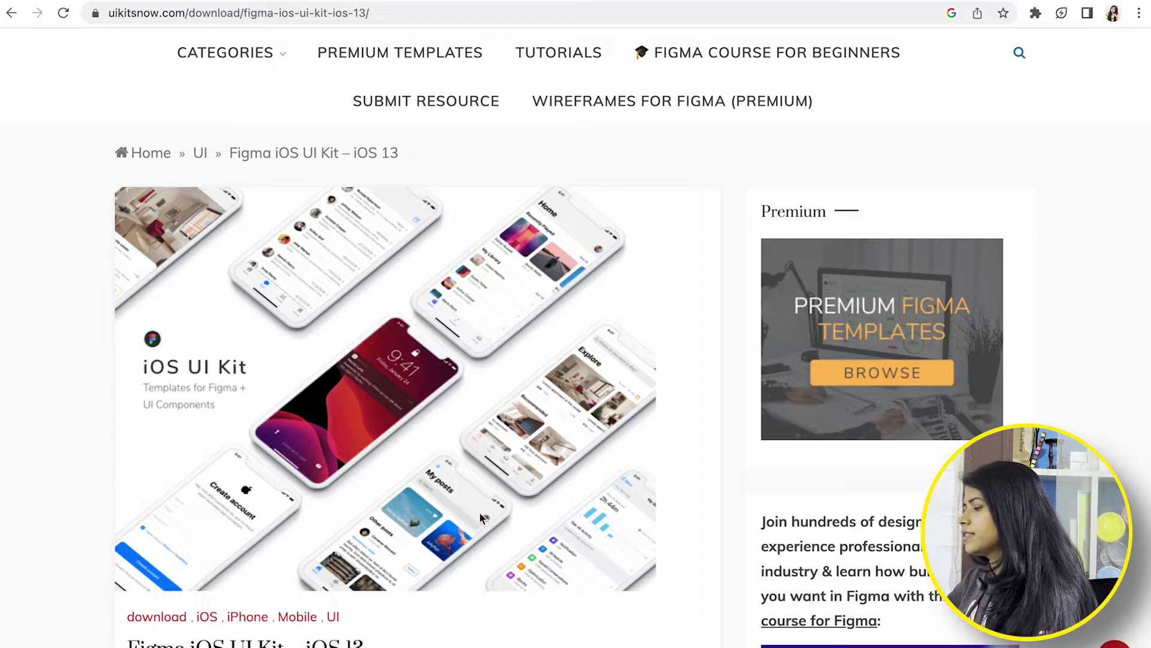
scroll(406, 494, down, 8)
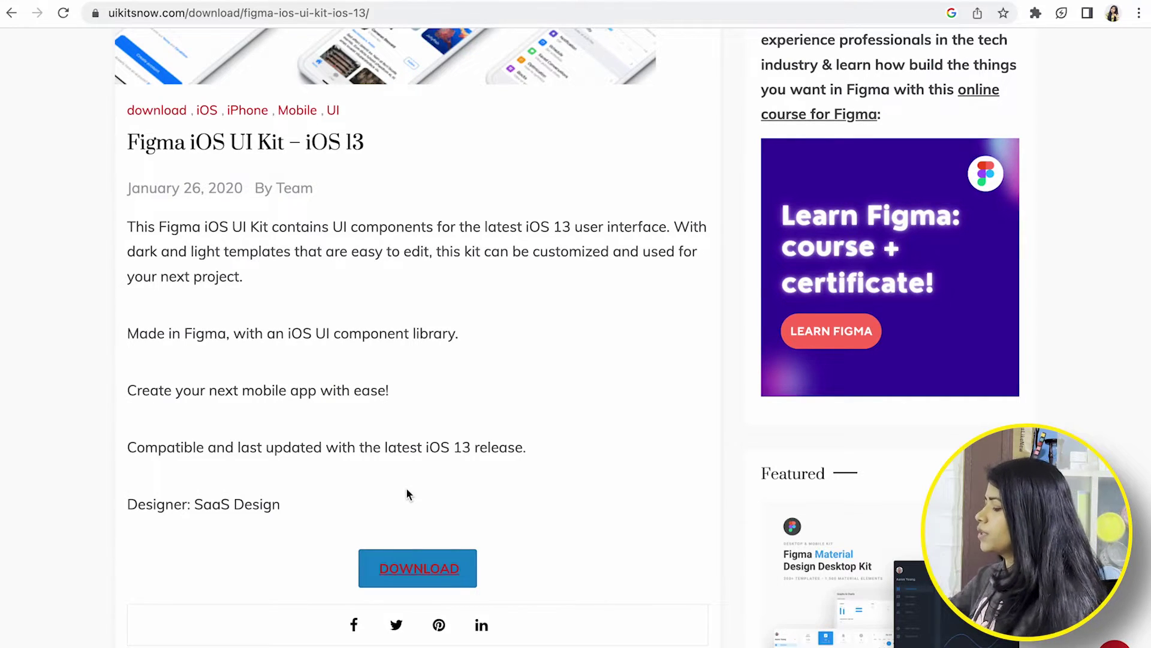
scroll(406, 493, down, 4)
scroll(406, 493, up, 12)
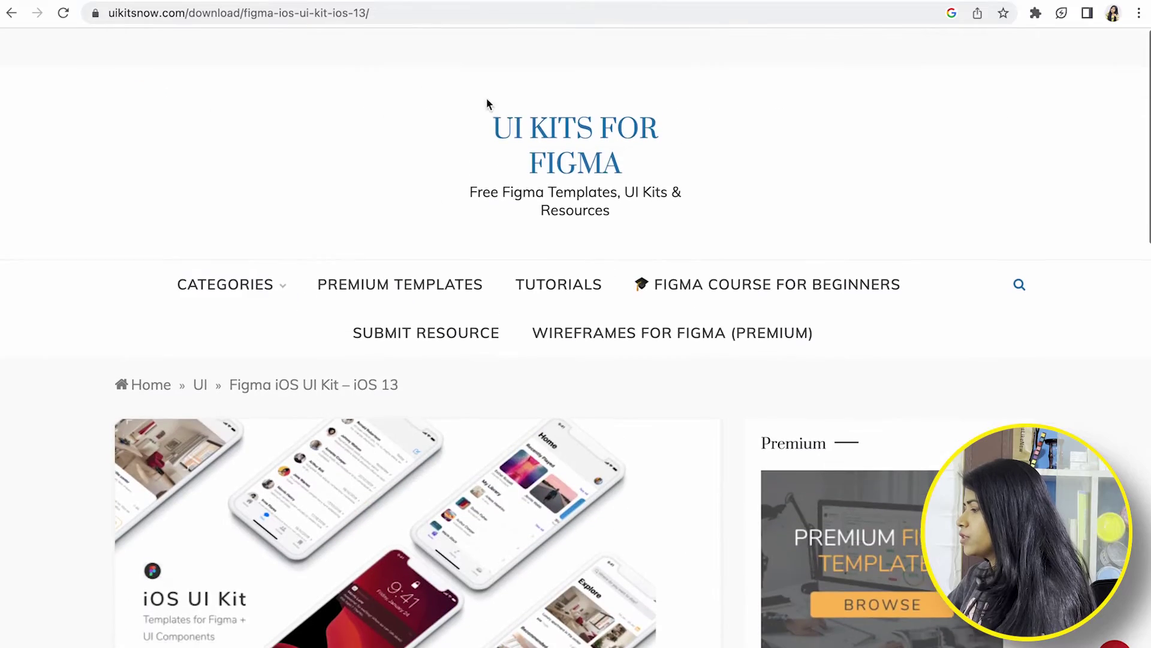
Return to the iPhone mockups category and browse its listed kits
click(11, 12)
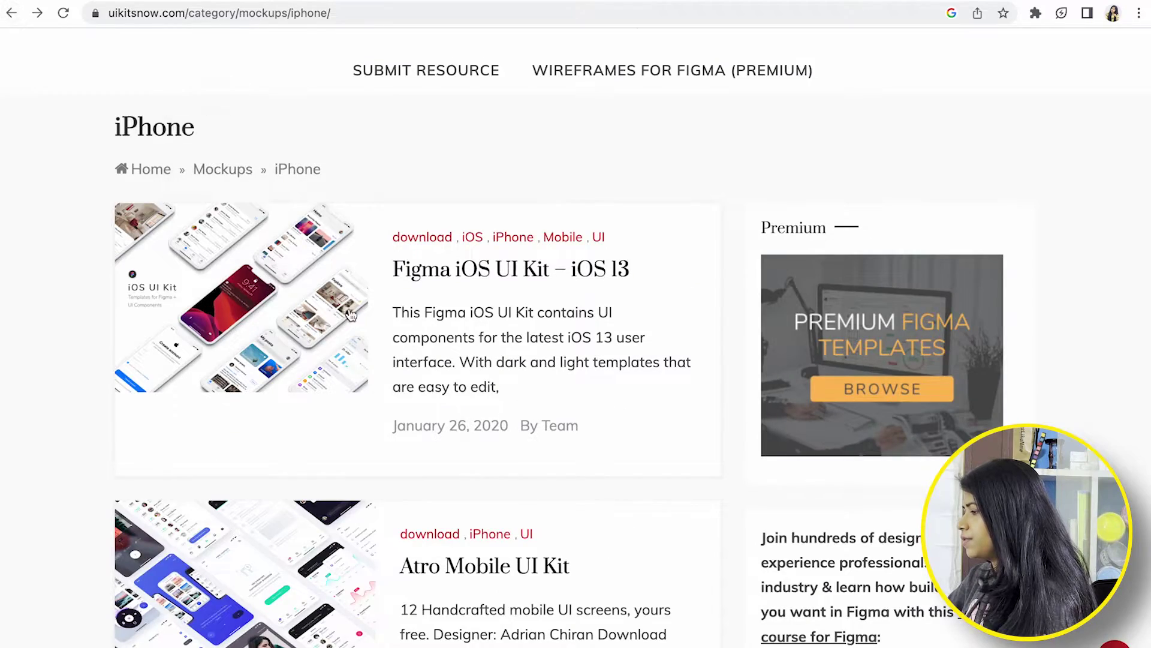
scroll(351, 315, down, 8)
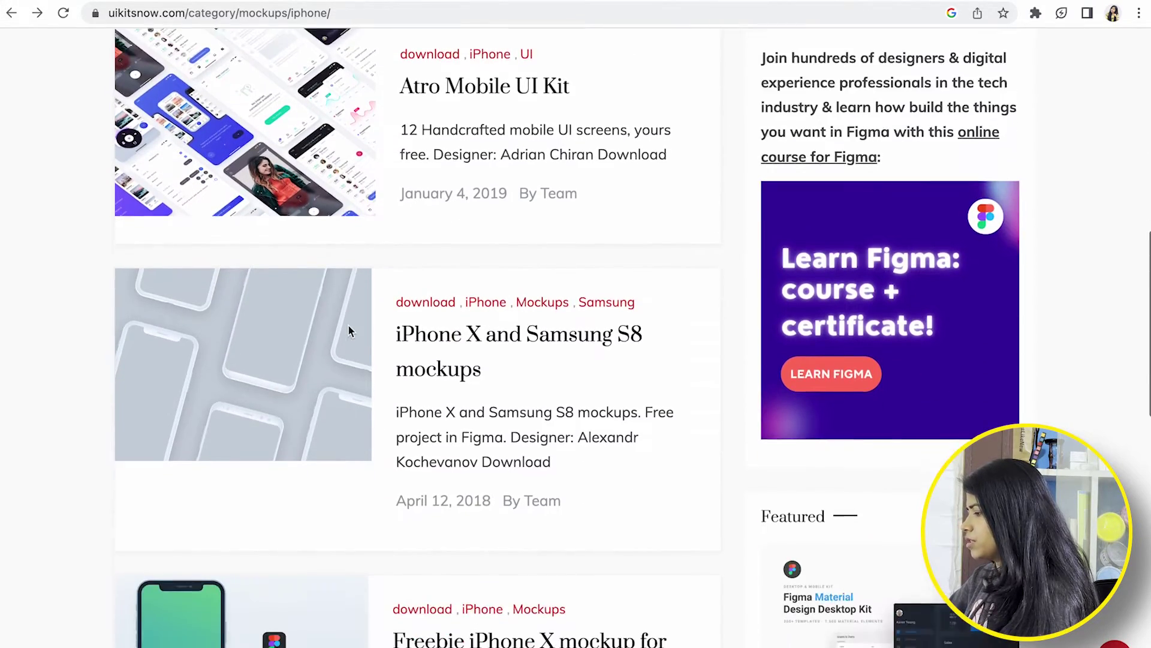
scroll(350, 331, down, 15)
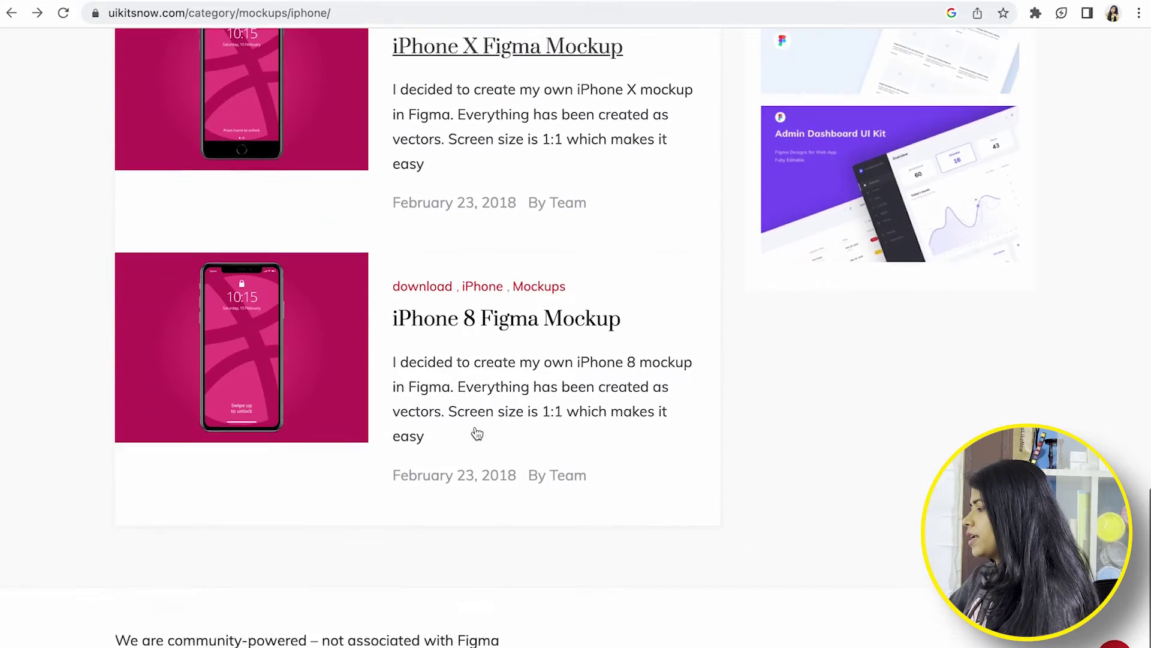
scroll(477, 433, down, 2)
scroll(437, 309, up, 1)
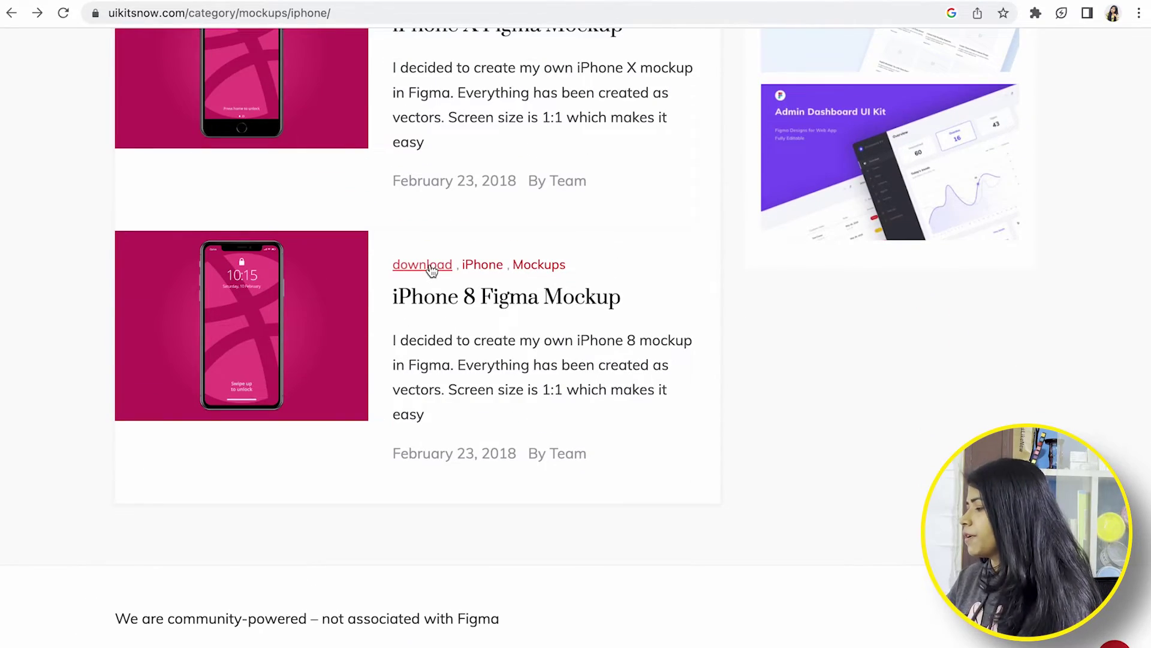
scroll(515, 138, up, 20)
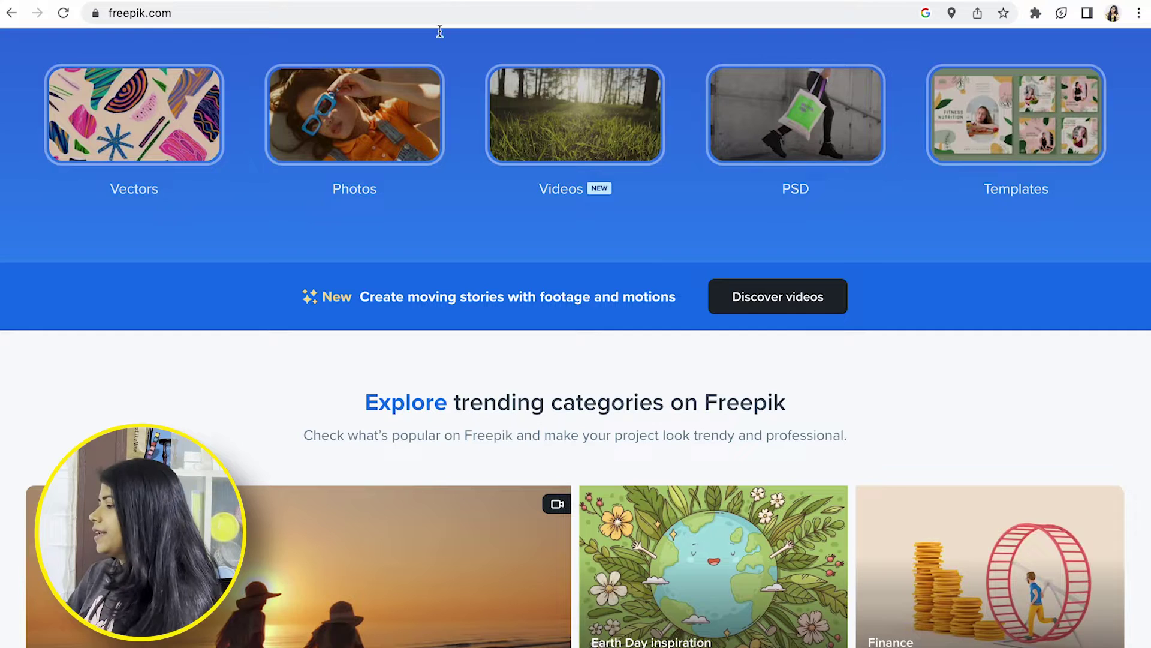
Search Freepik for 'Clay iphone mockups'
scroll(392, 231, up, 5)
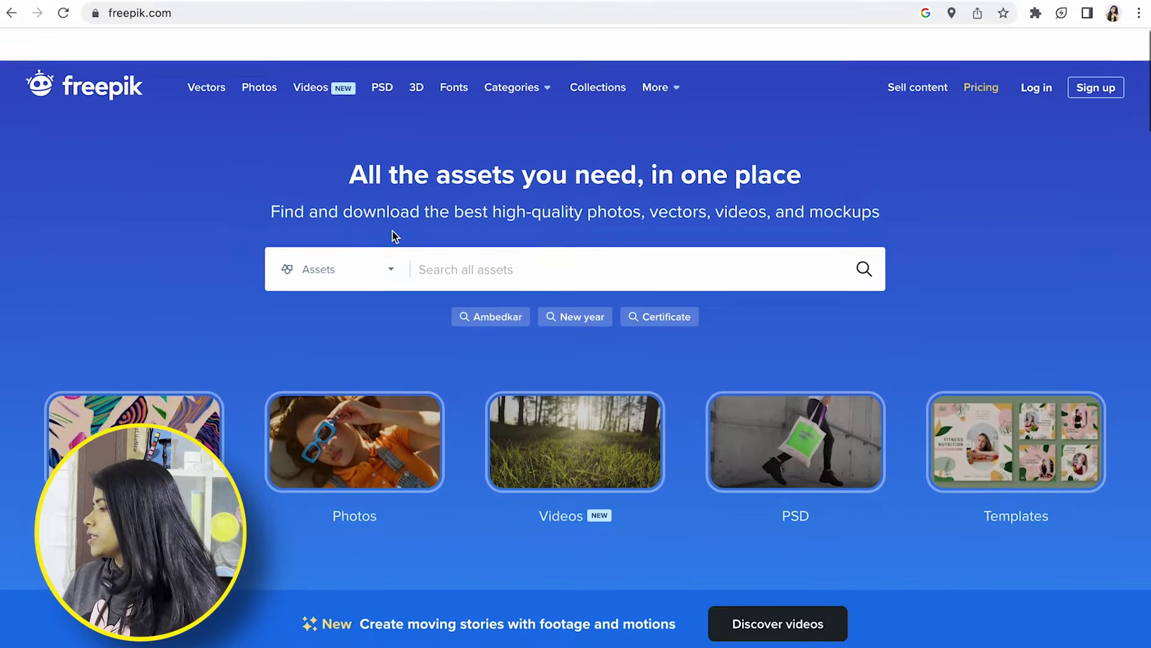
click(451, 228)
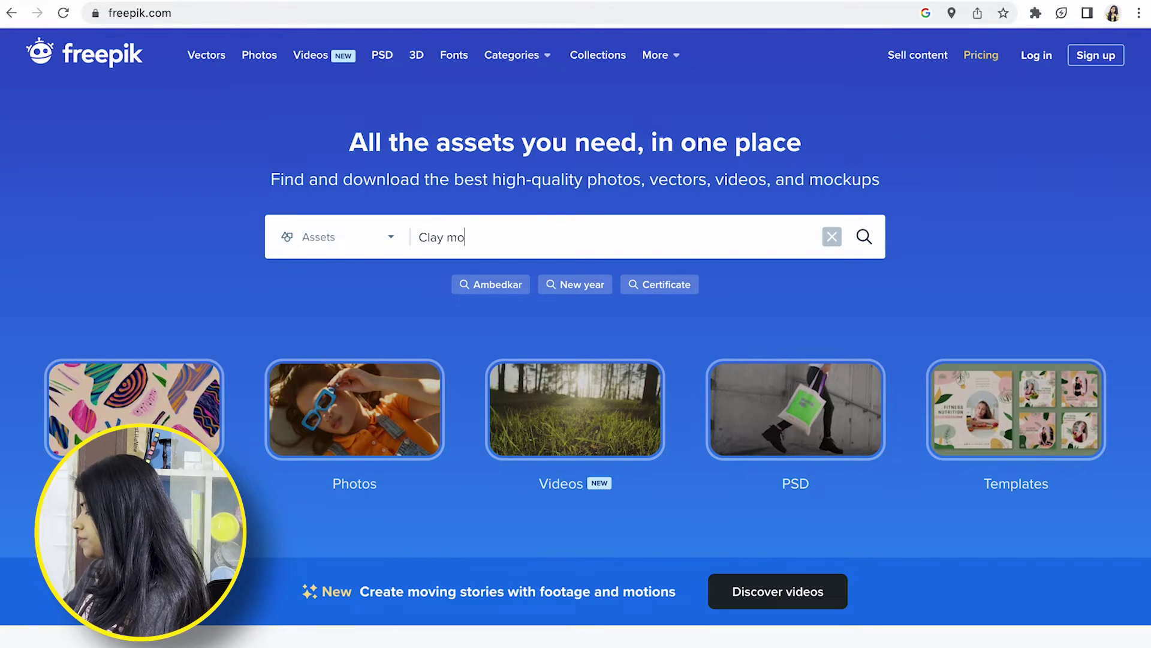
text(Clay iphone m)
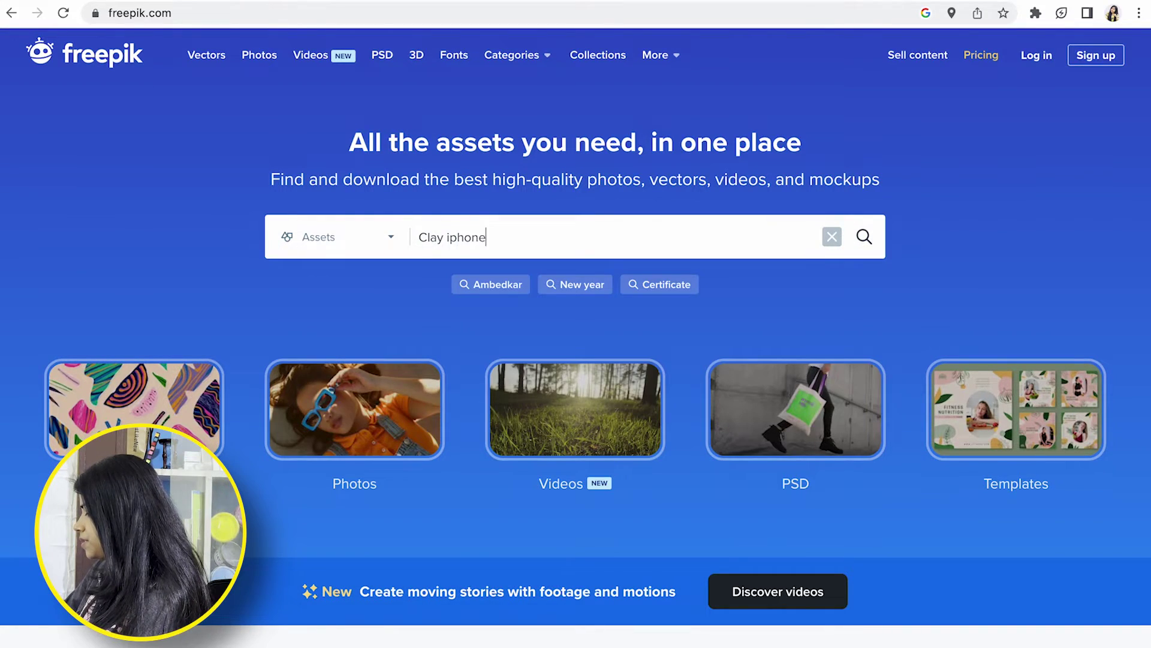
text(ockups)
key(Return)
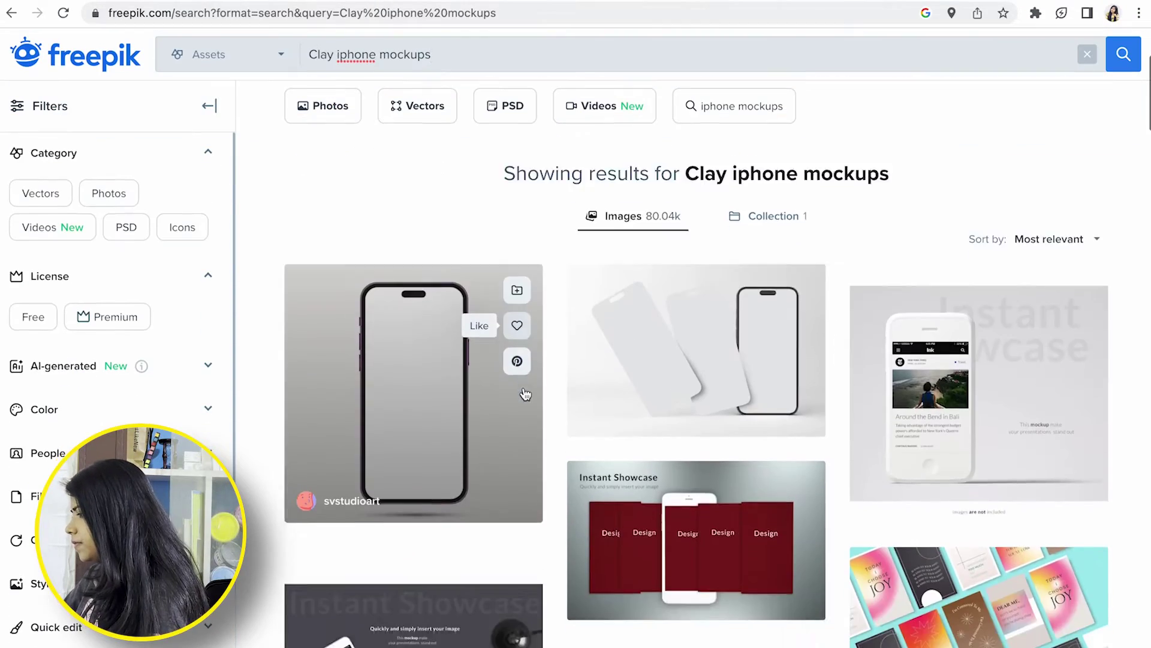
Scroll the results, collapse the Category filter, and limit results to Free assets
scroll(526, 393, down, 5)
scroll(526, 394, down, 5)
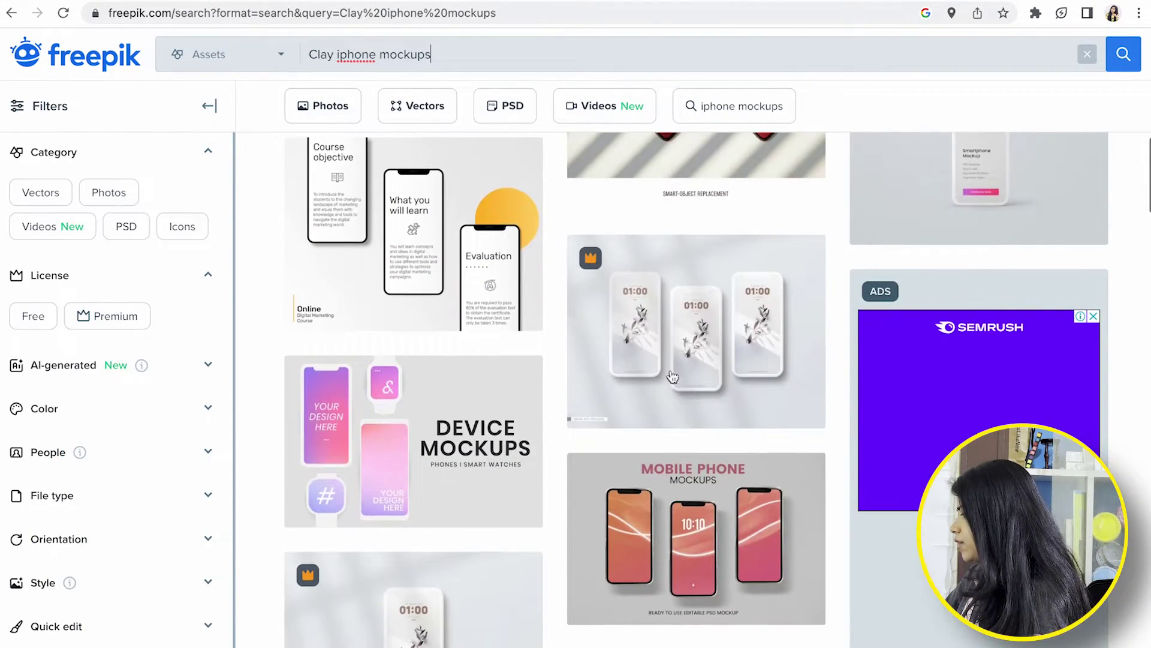
scroll(533, 280, down, 6)
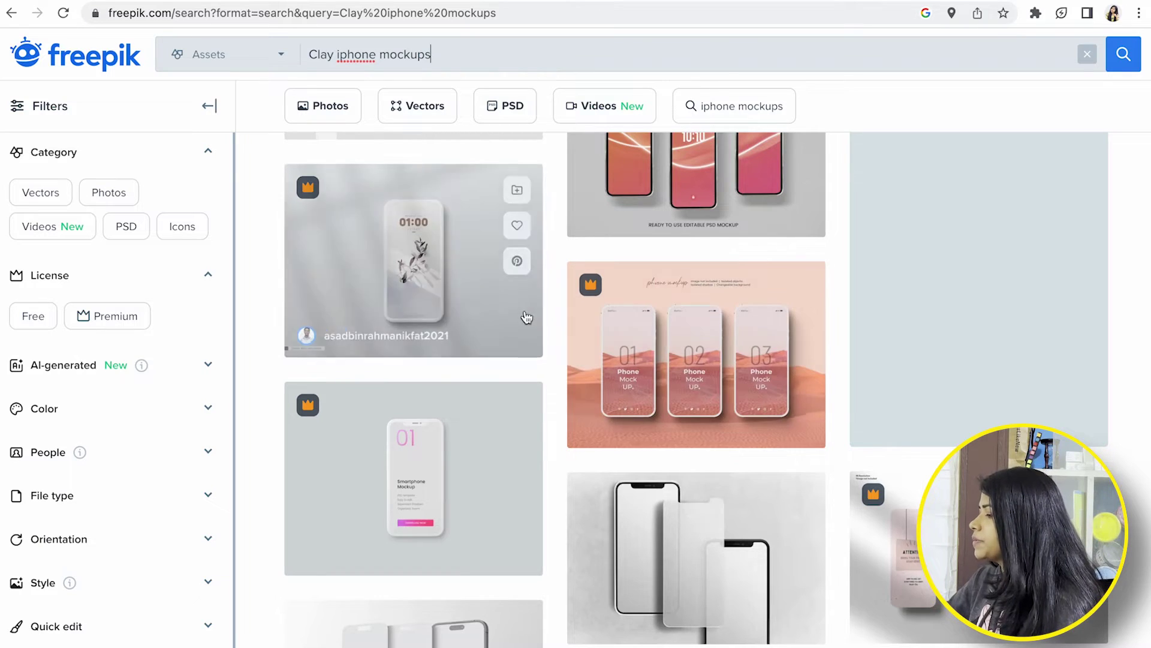
scroll(546, 360, down, 10)
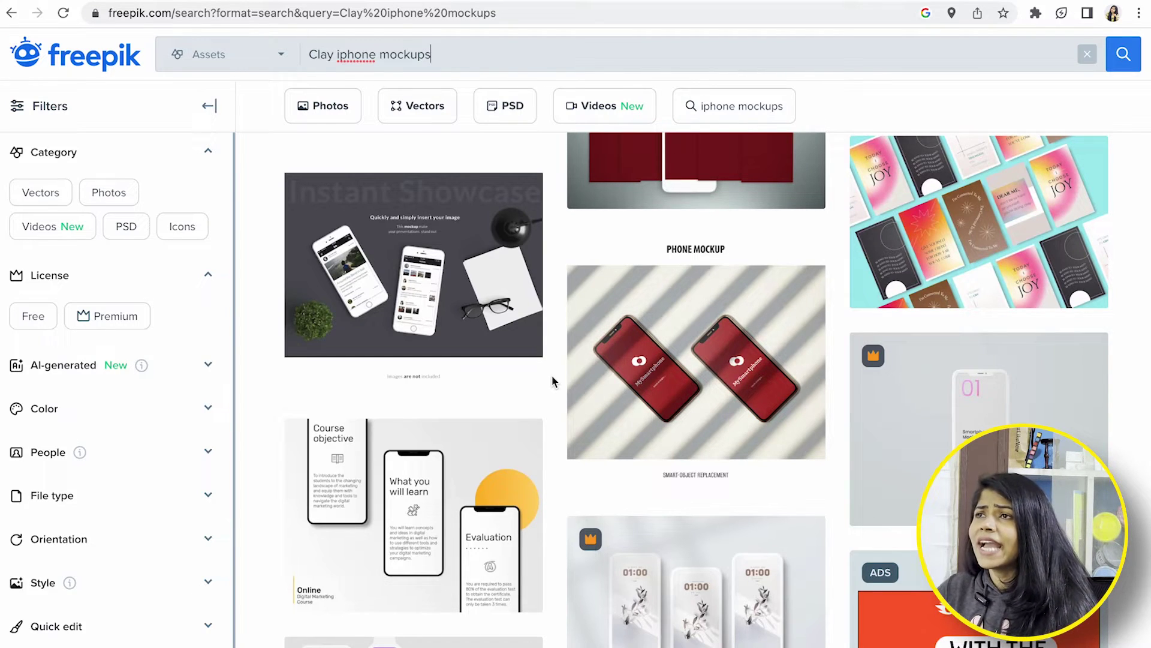
scroll(436, 473, up, 10)
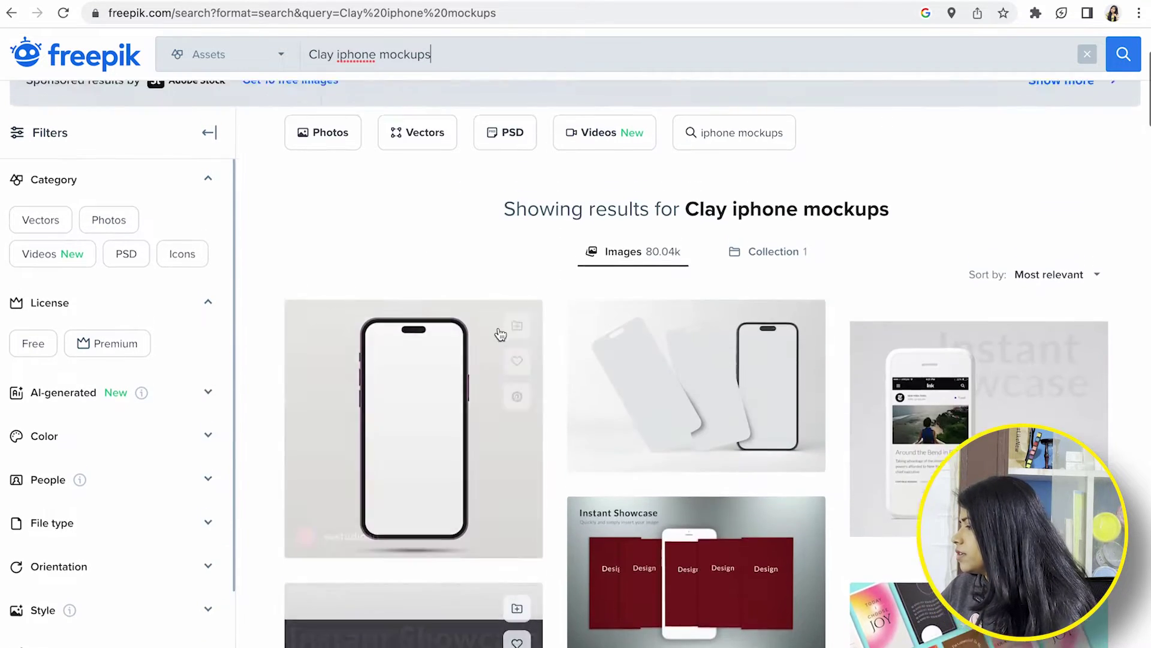
scroll(660, 495, down, 8)
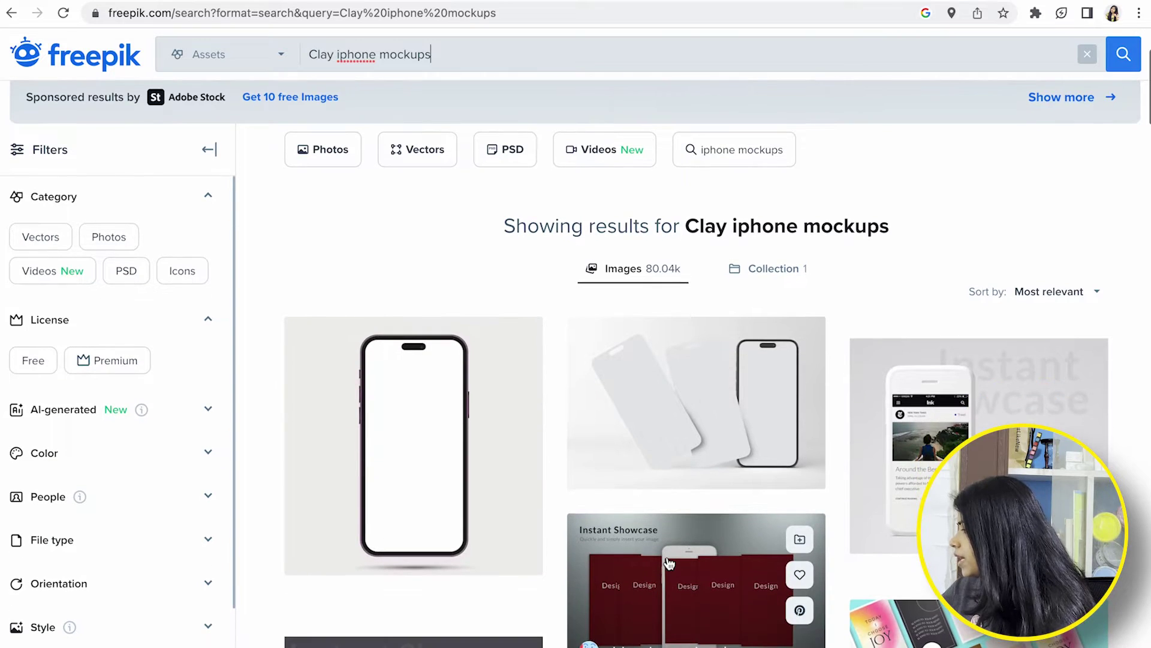
scroll(501, 529, down, 8)
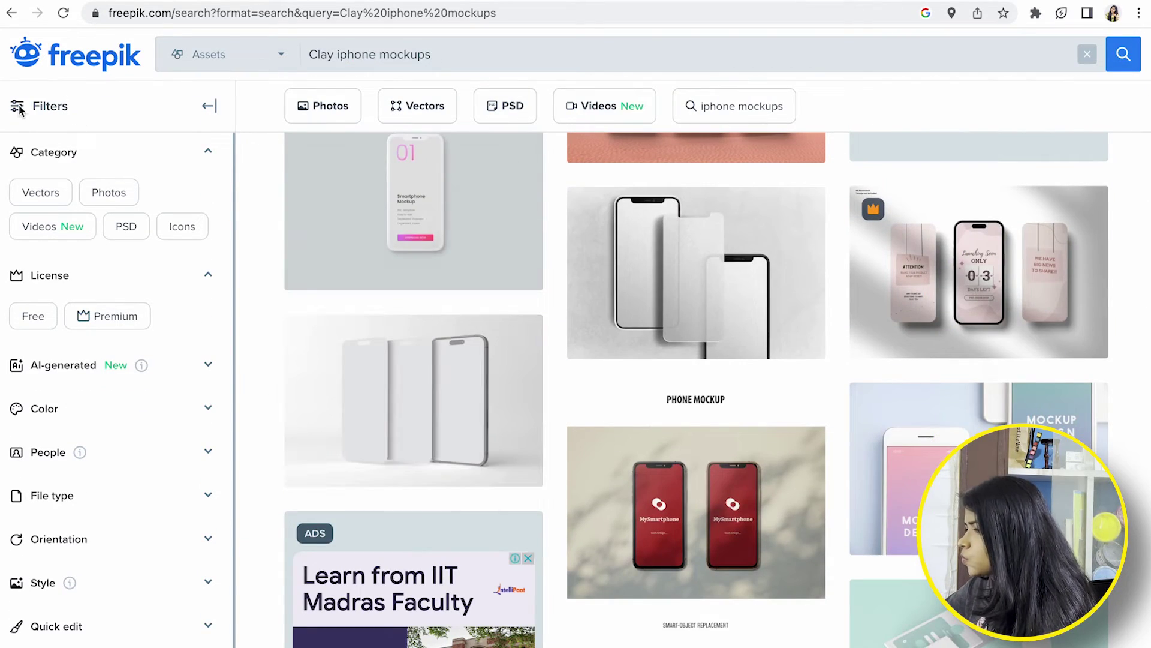
click(54, 151)
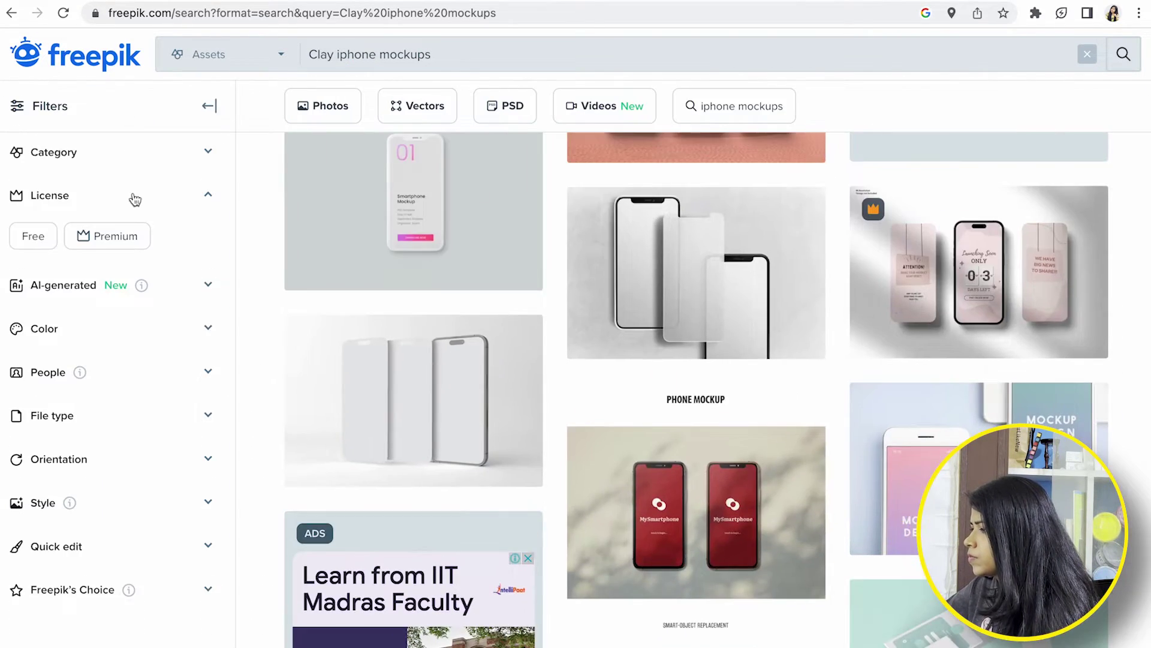
click(33, 236)
Filter the results to AI files, scroll them, and open the silver iPhone mockup
click(133, 519)
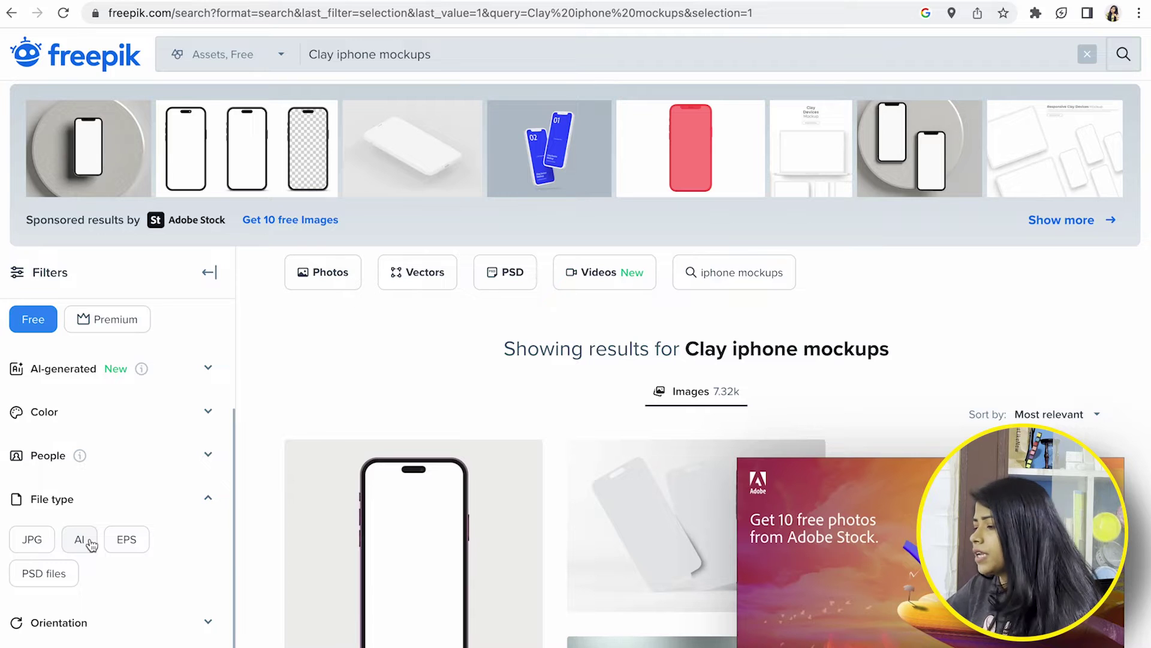
click(79, 539)
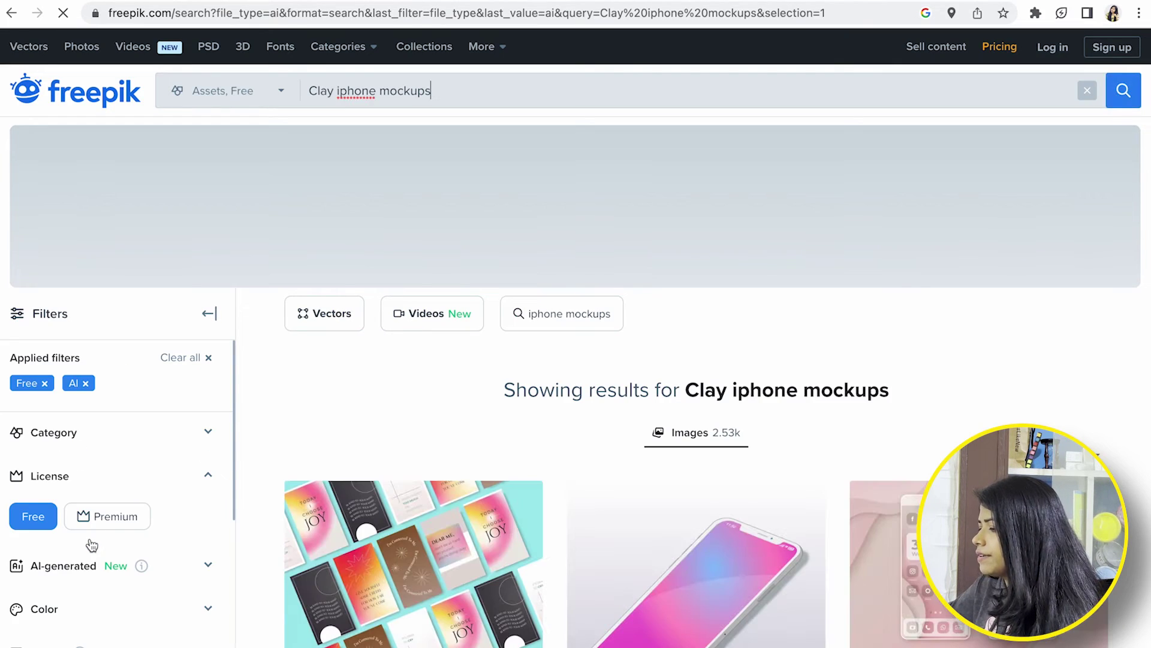
scroll(781, 448, down, 10)
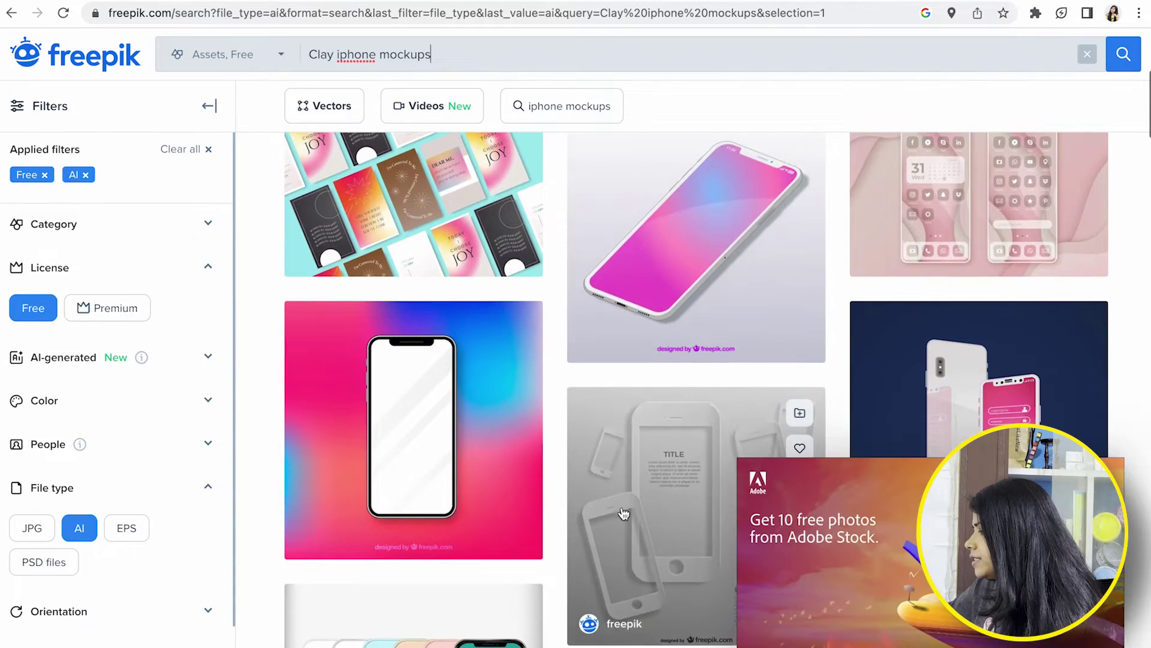
scroll(661, 547, down, 5)
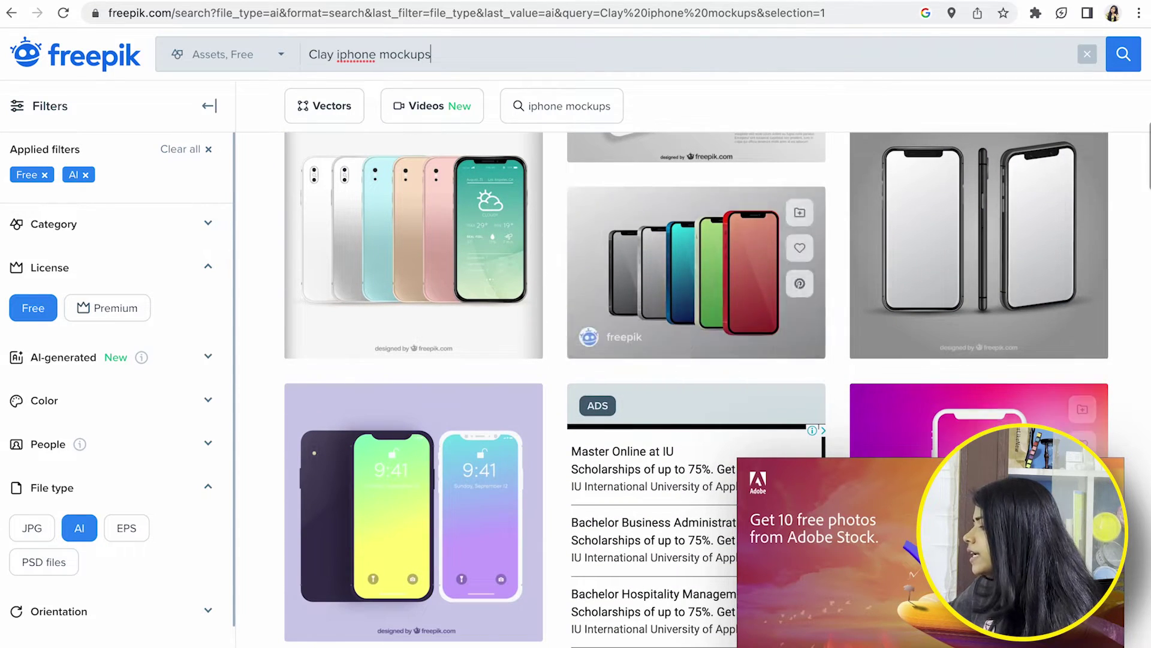
scroll(647, 553, down, 5)
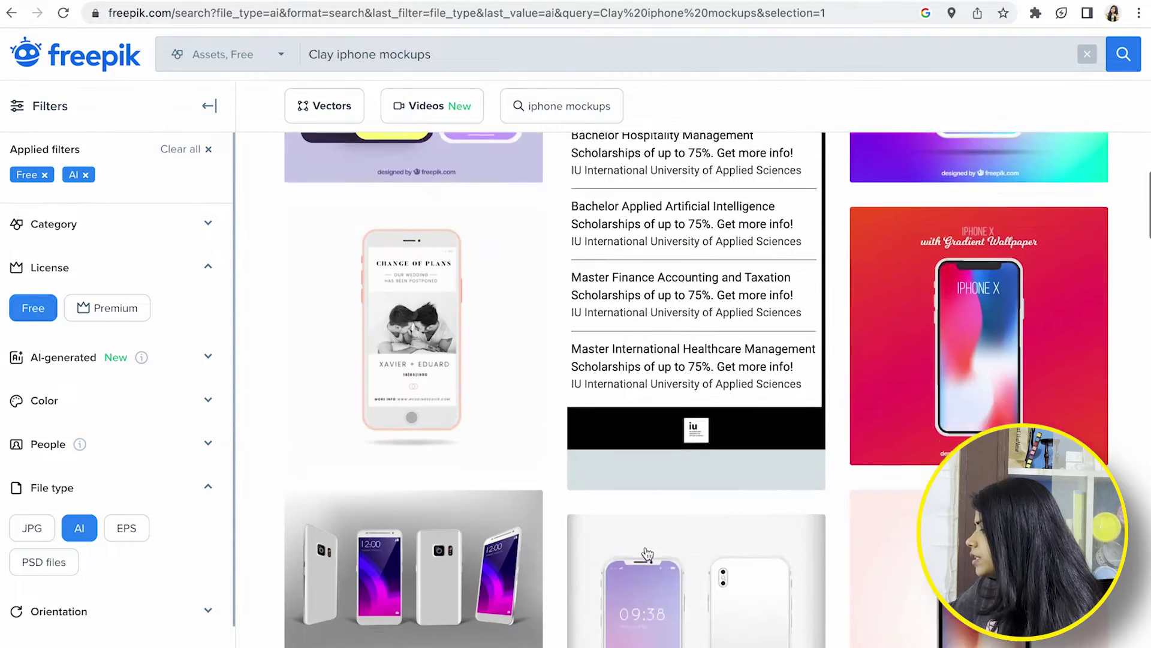
scroll(648, 553, down, 10)
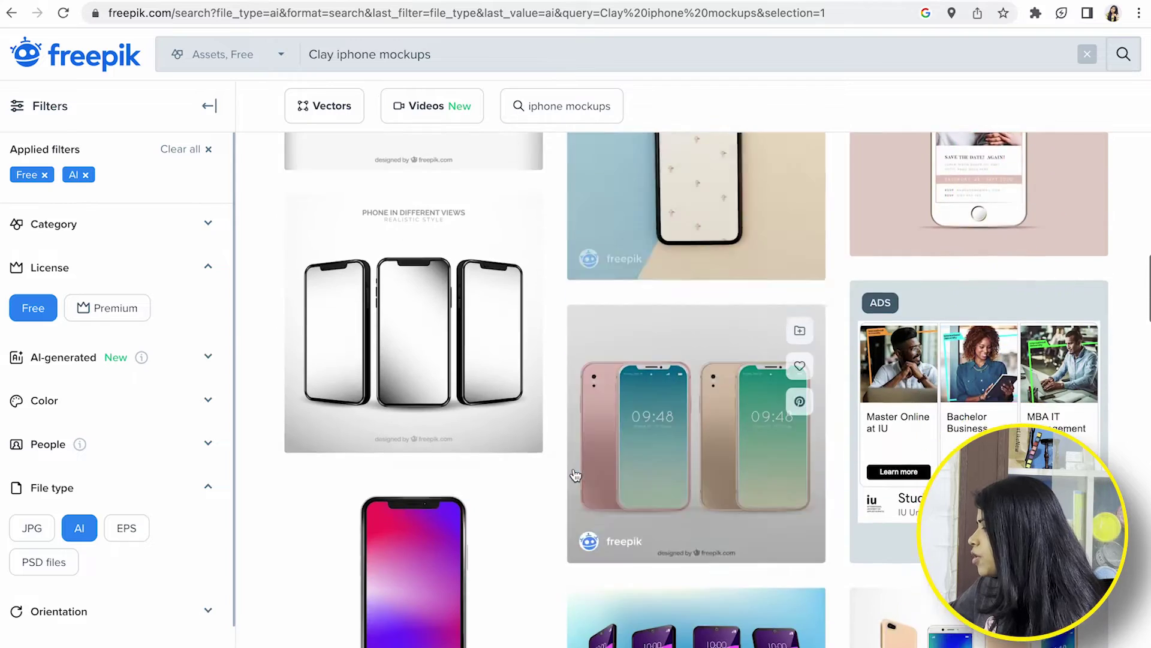
scroll(574, 475, down, 15)
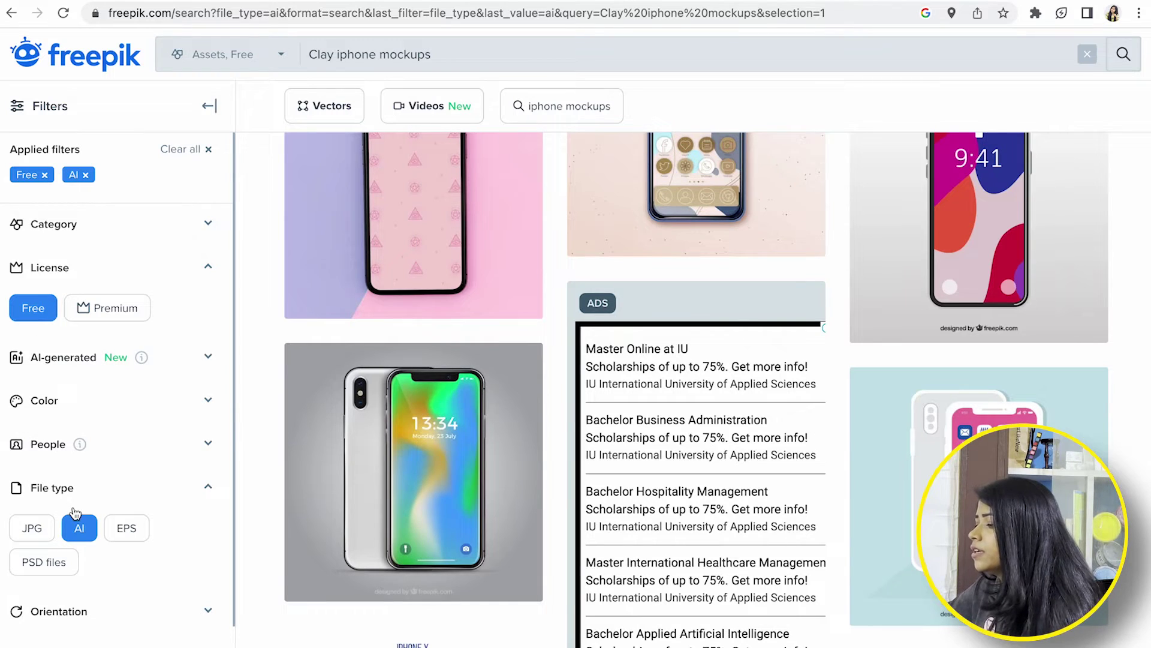
click(411, 447)
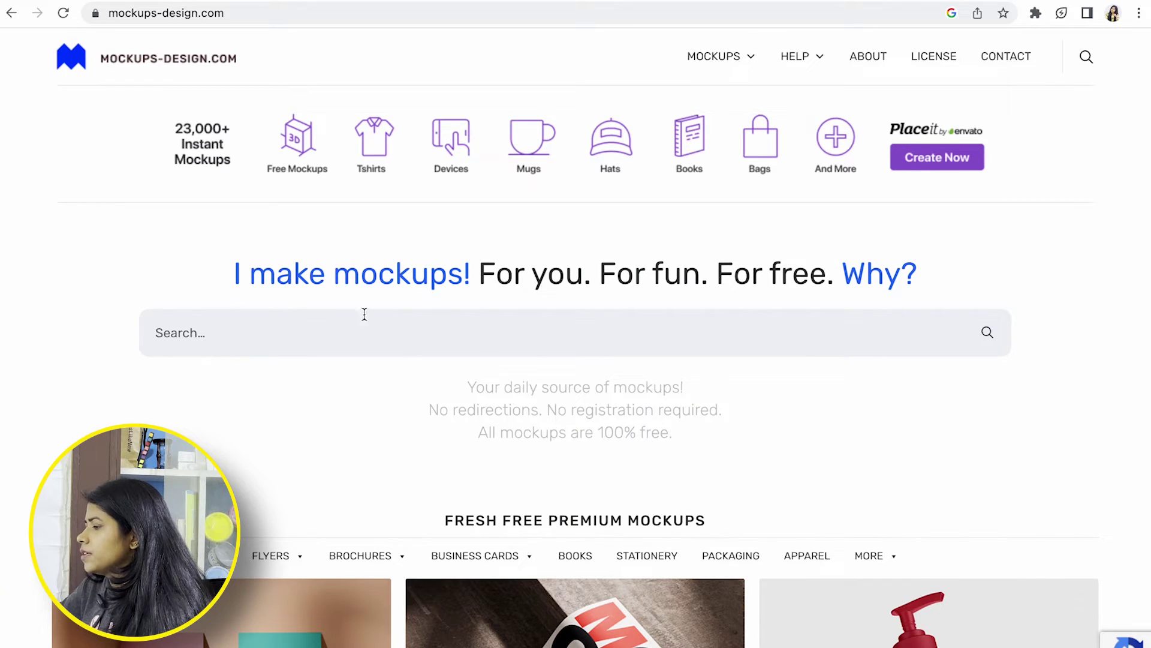
Search mockups-design.com for 'mobile mockups', then switch to the ls.graphics Free Mockups tab
click(316, 332)
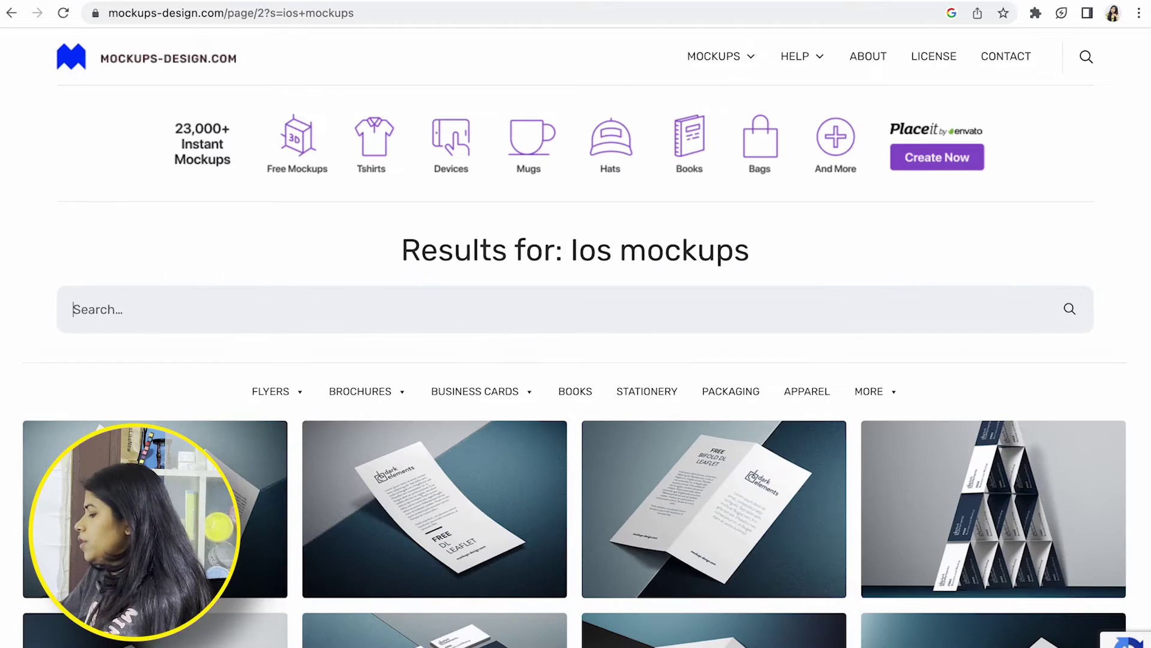
text(mobile)
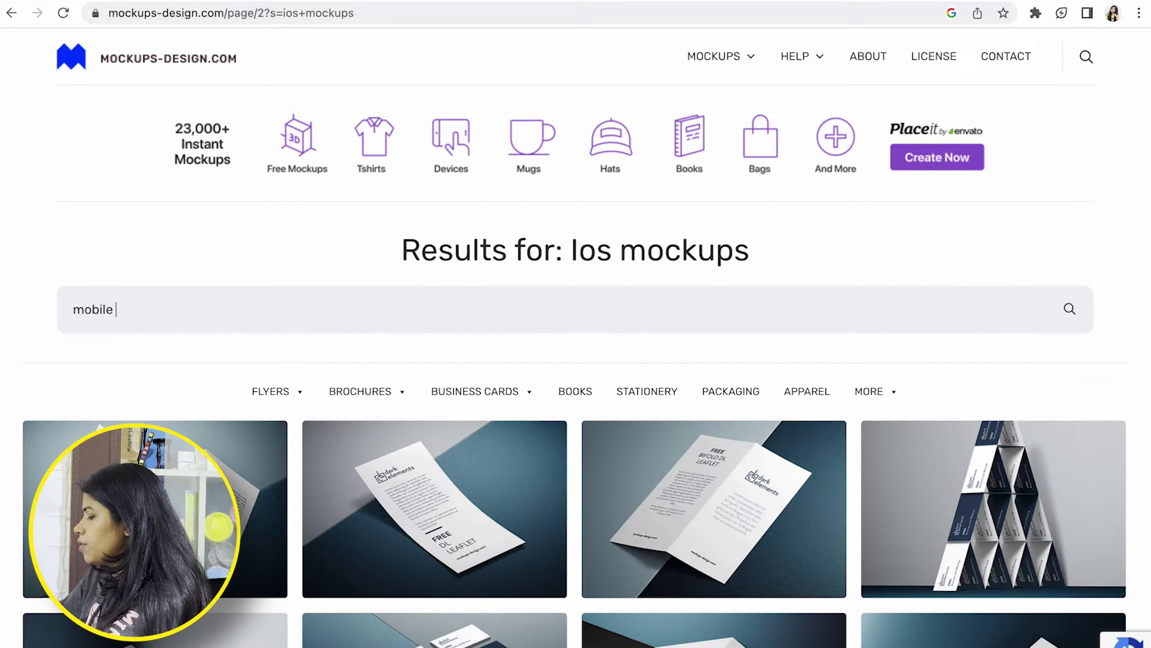
text( mockups)
key(Return)
scroll(76, 321, down, 10)
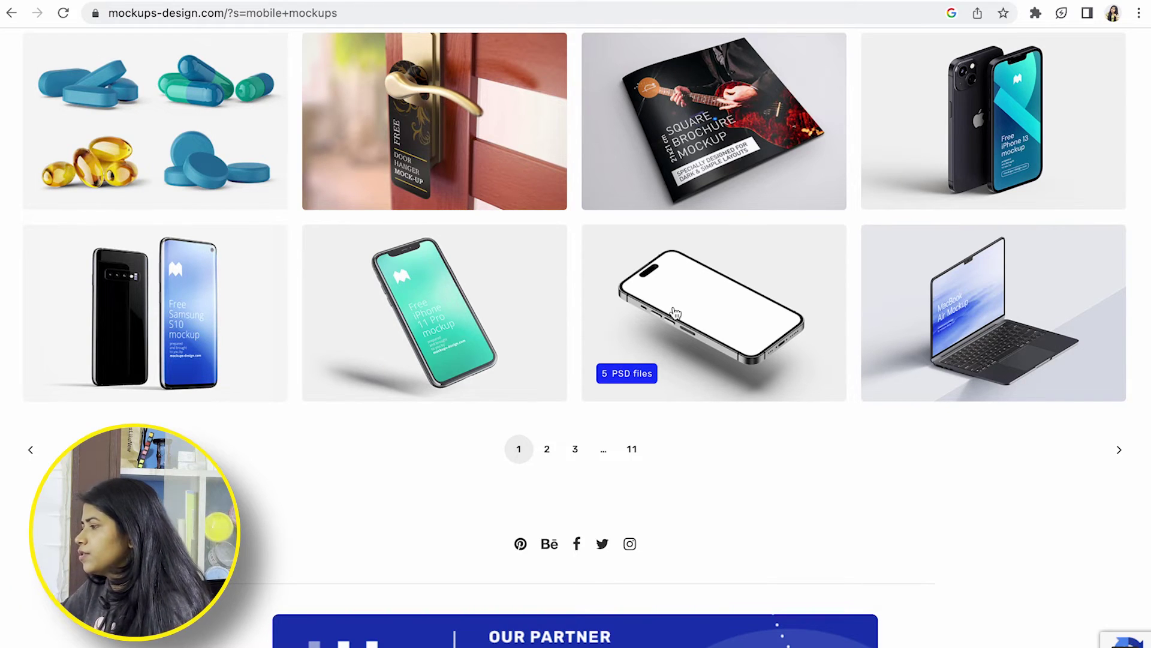
mouse_move(204, 2)
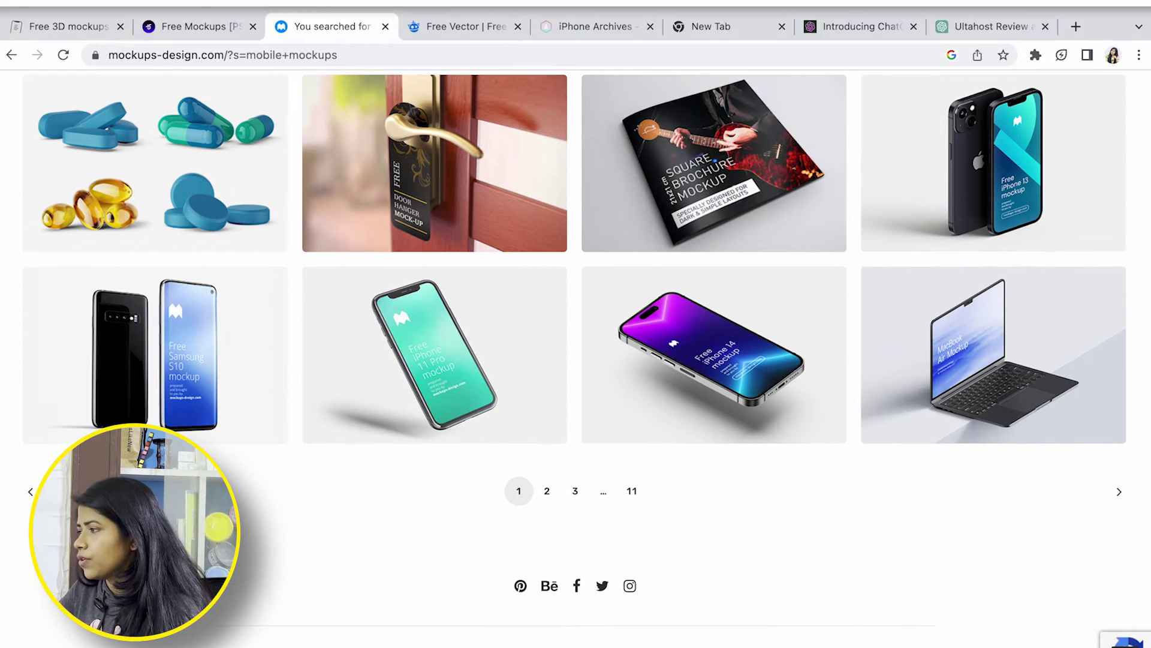
click(205, 27)
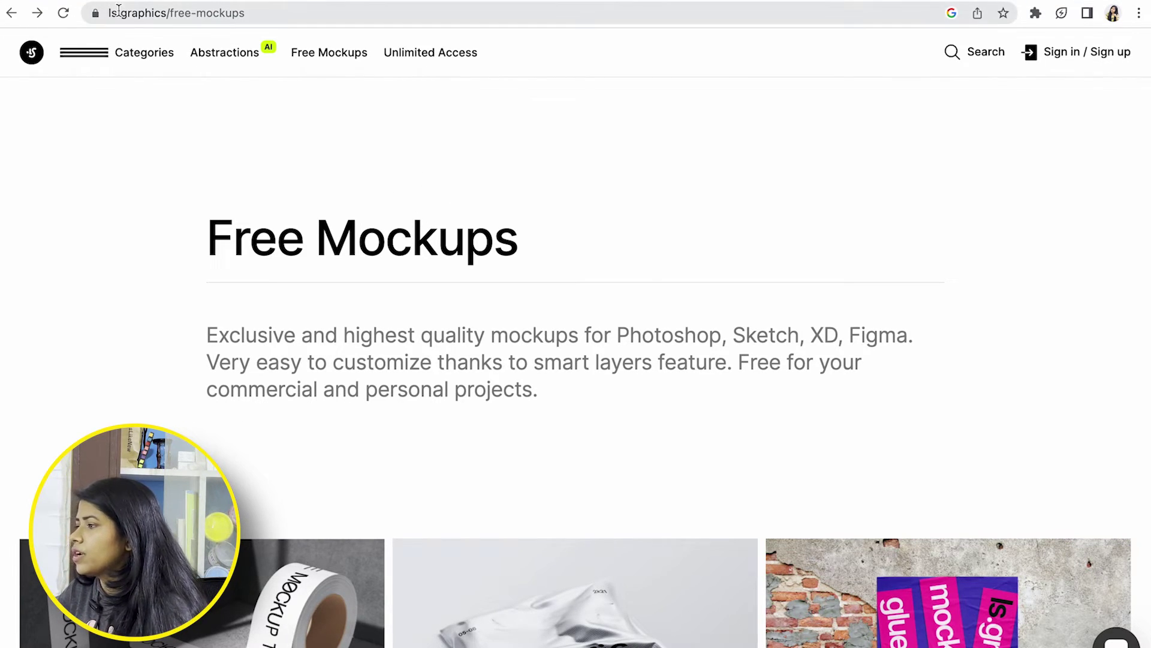
Search ls.graphics for 'clay mockups', browse the iPhone 13 Pro clay scenes, then return to Mockupz
click(965, 52)
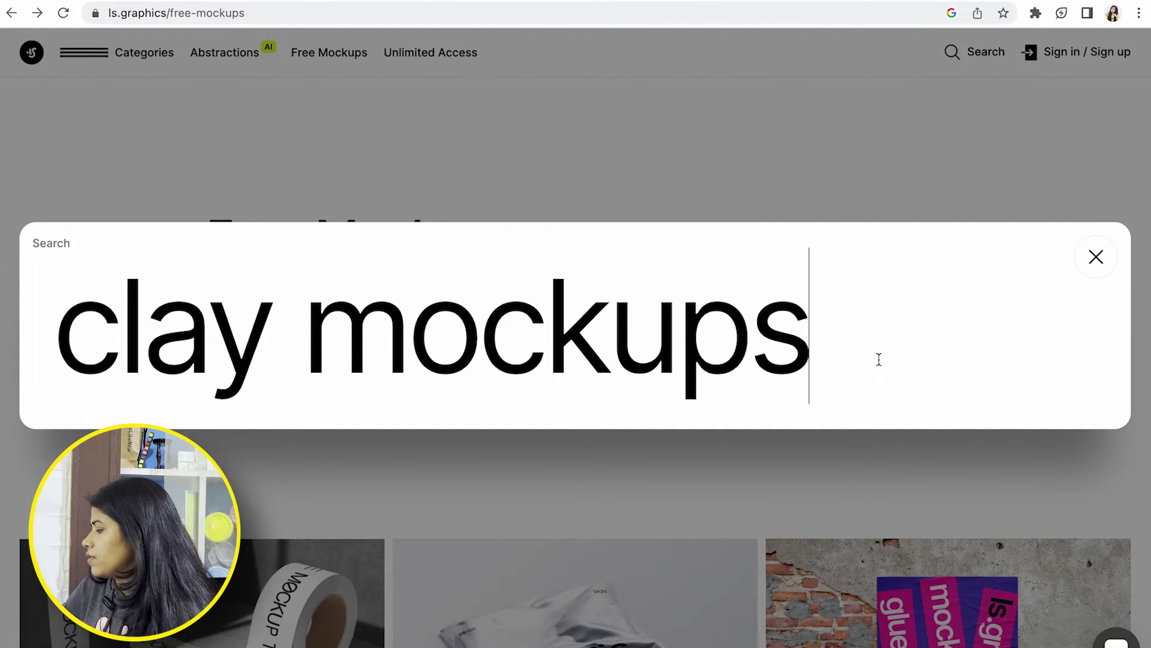
key(Return)
scroll(493, 416, down, 10)
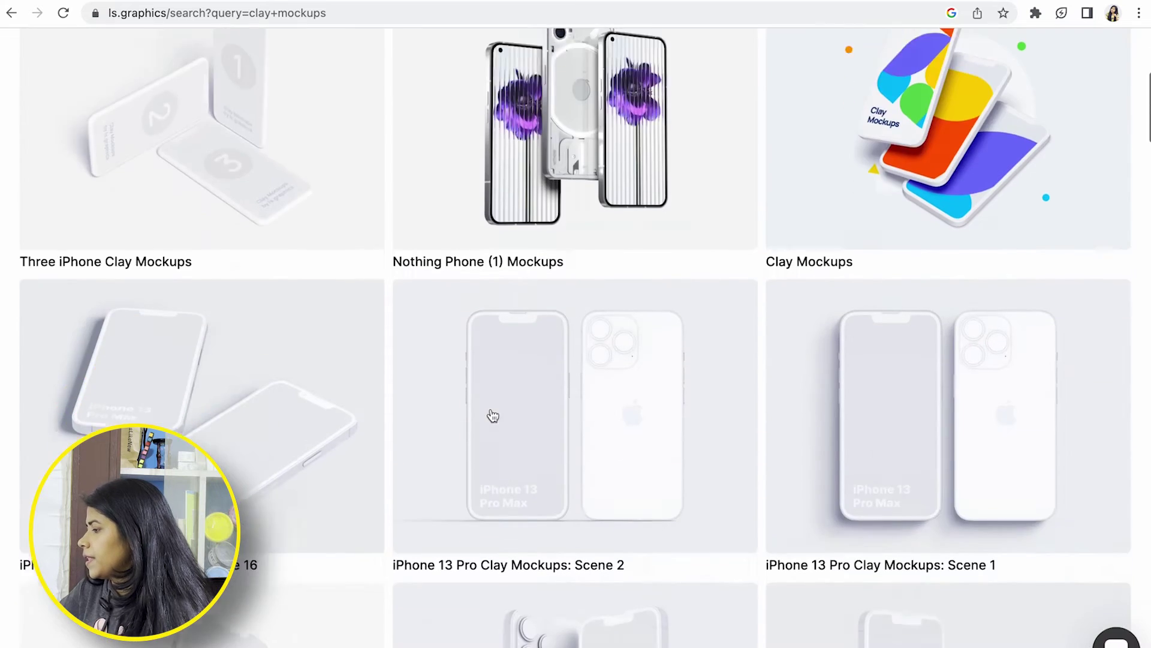
scroll(493, 415, down, 8)
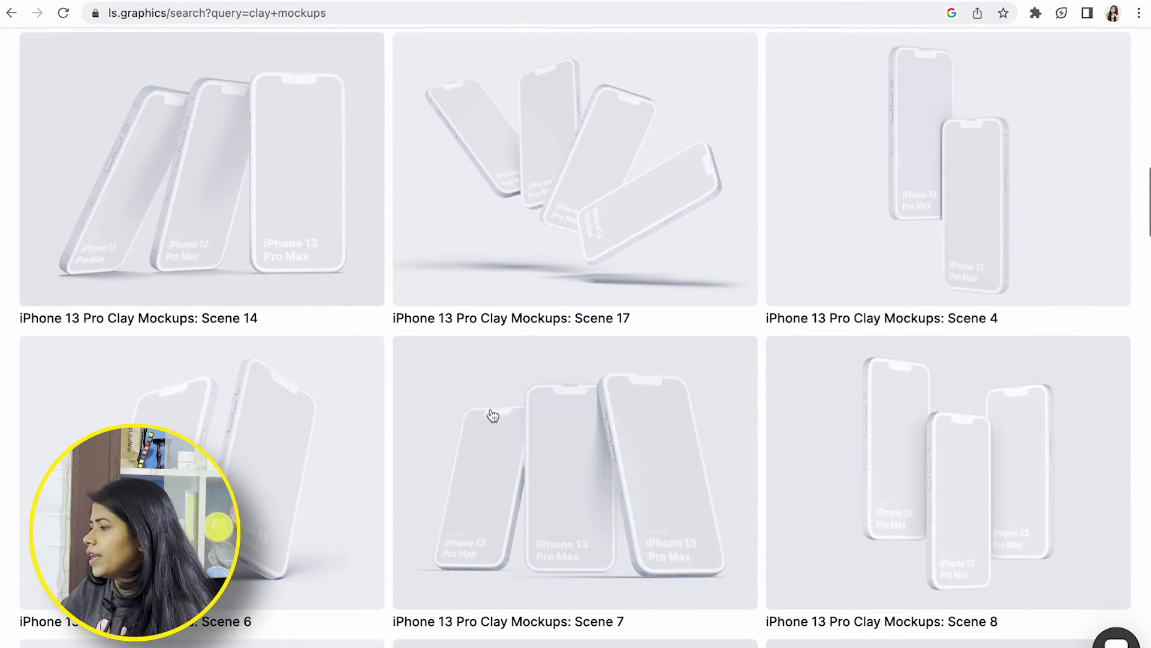
scroll(425, 237, up, 5)
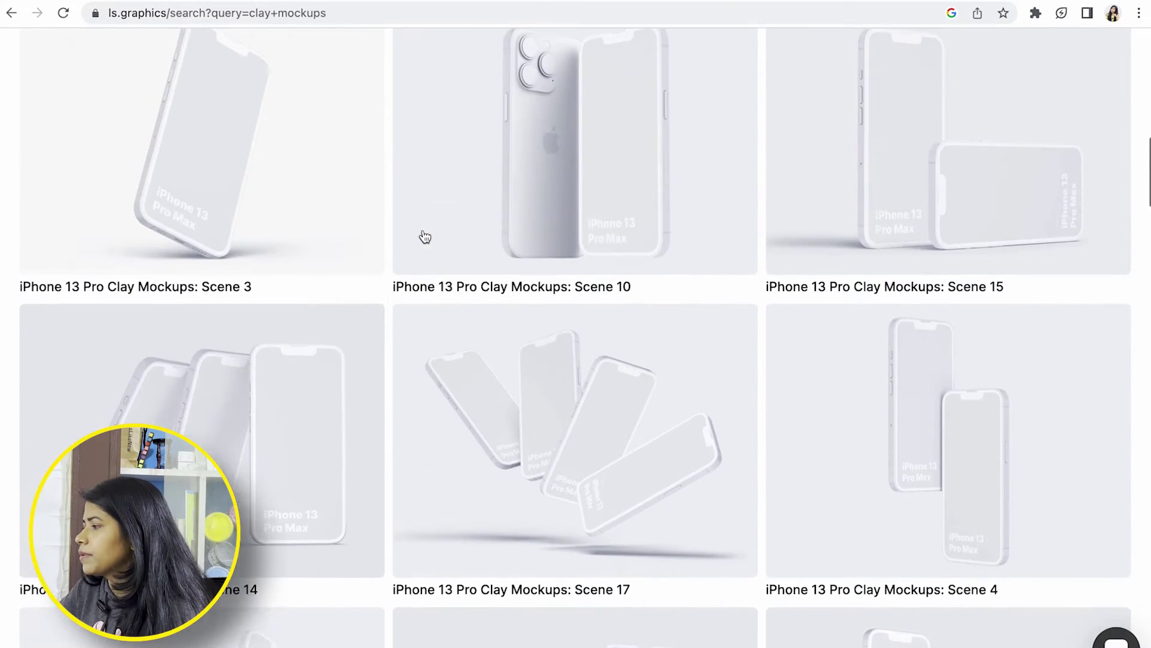
scroll(425, 237, up, 15)
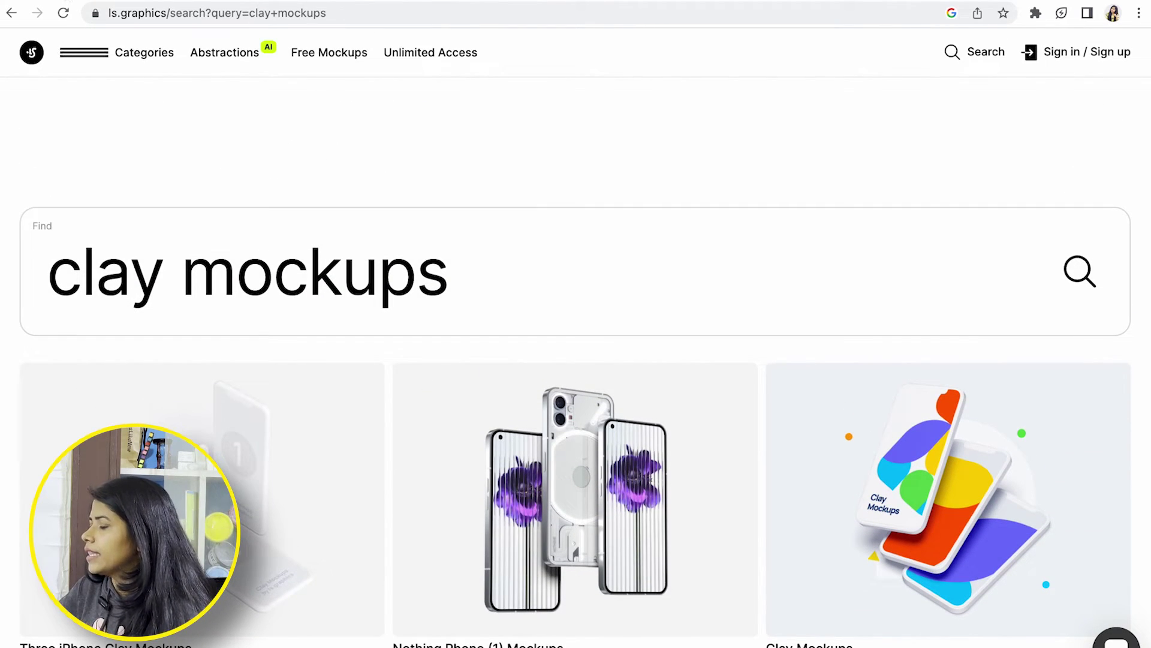
key(super+bracketleft)
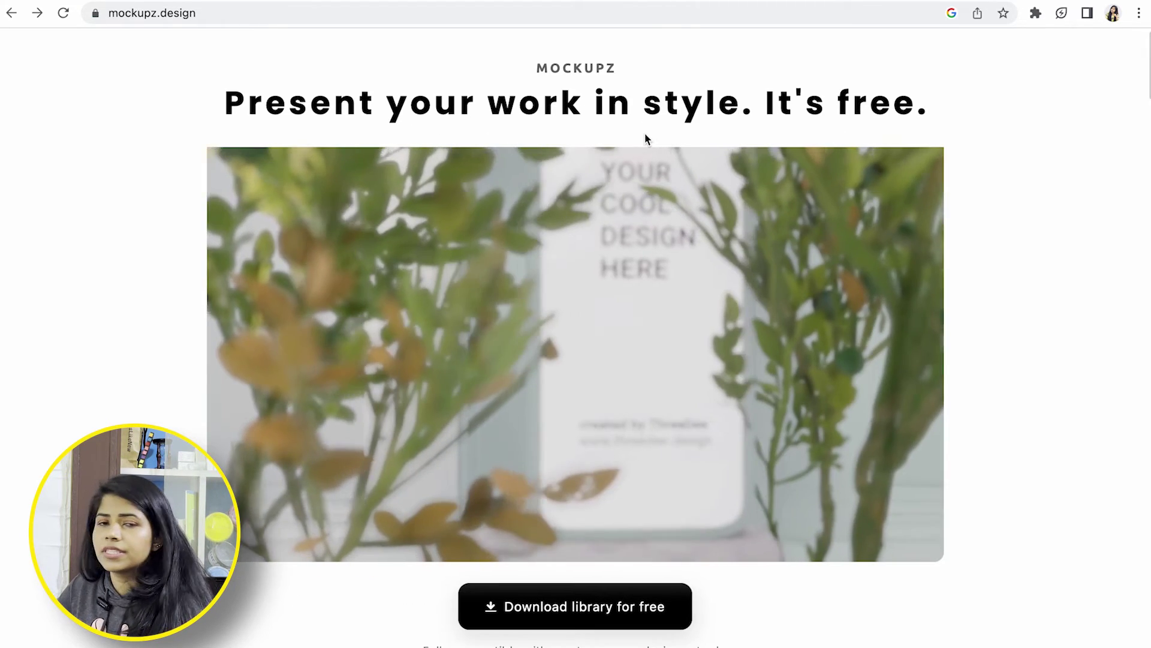
Order the MOCKUPZ 3D mockups library on Gumroad for $0 using an email address
scroll(645, 139, down, 3)
scroll(646, 139, down, 6)
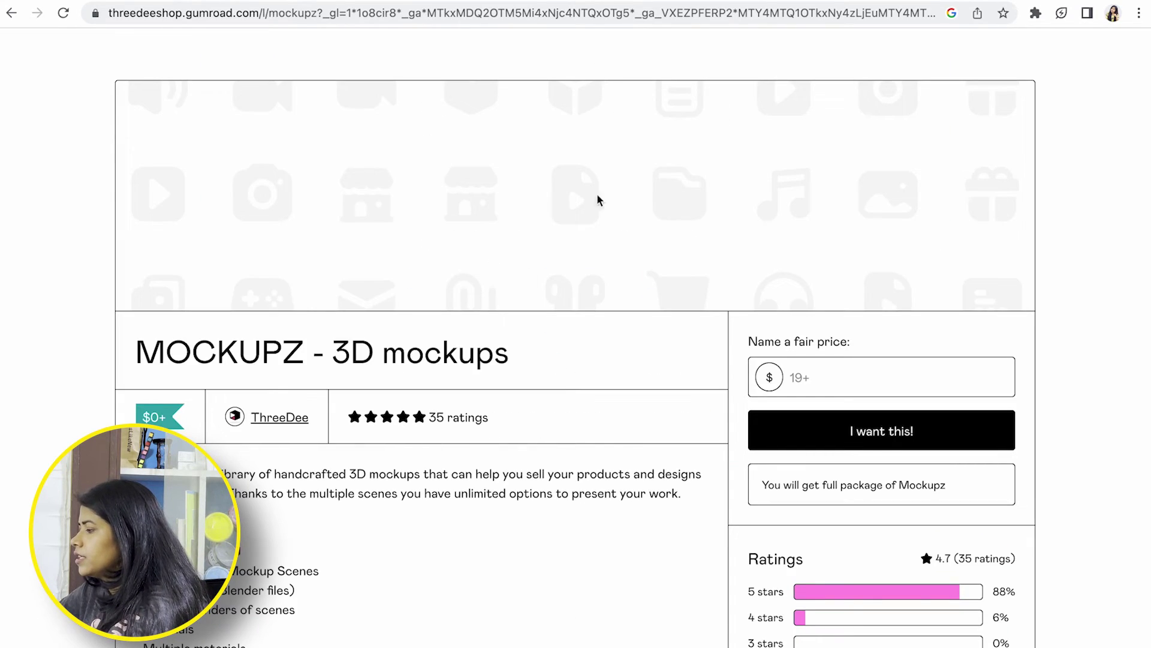
scroll(413, 391, down, 3)
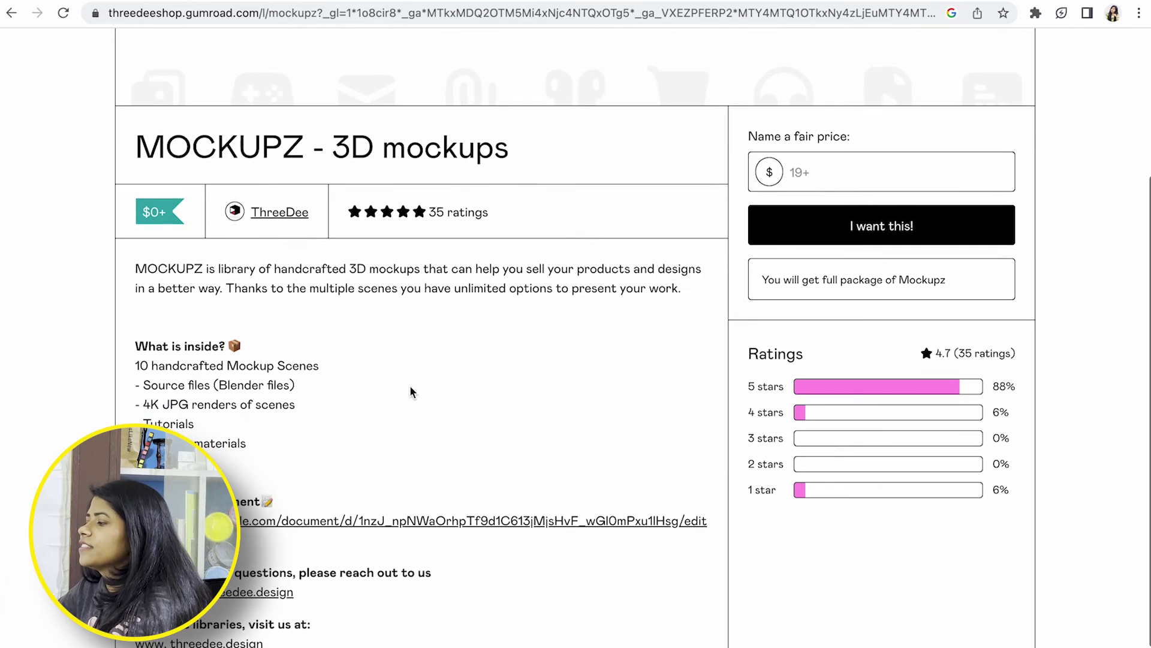
click(808, 175)
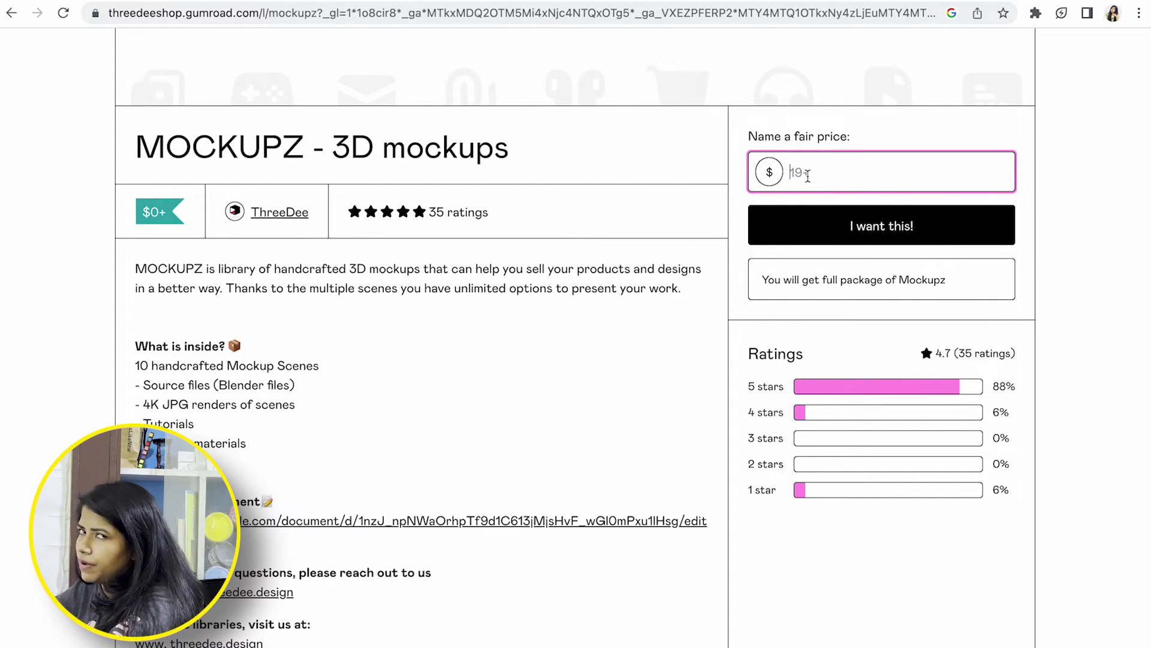
text(0)
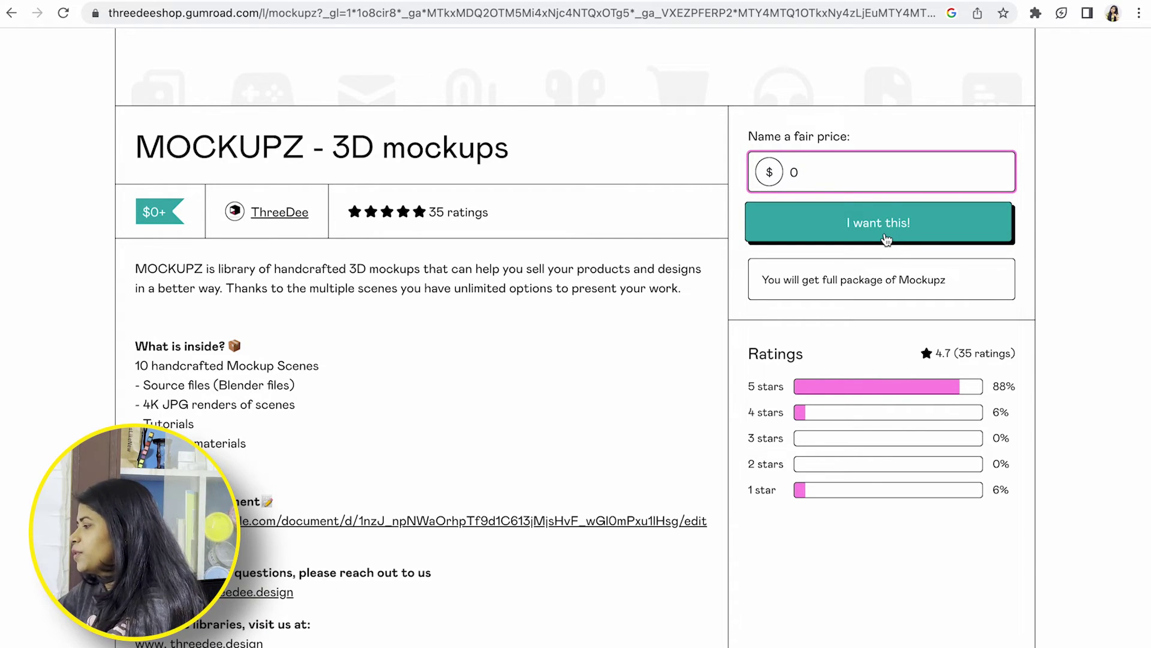
click(886, 239)
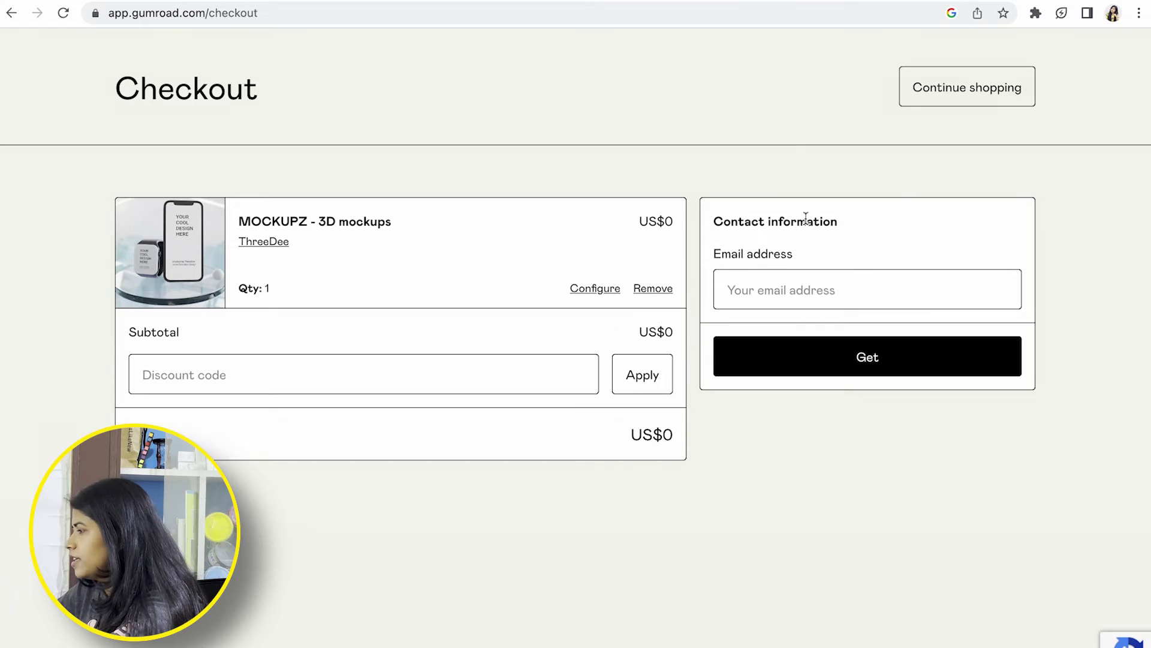
click(756, 287)
click(829, 357)
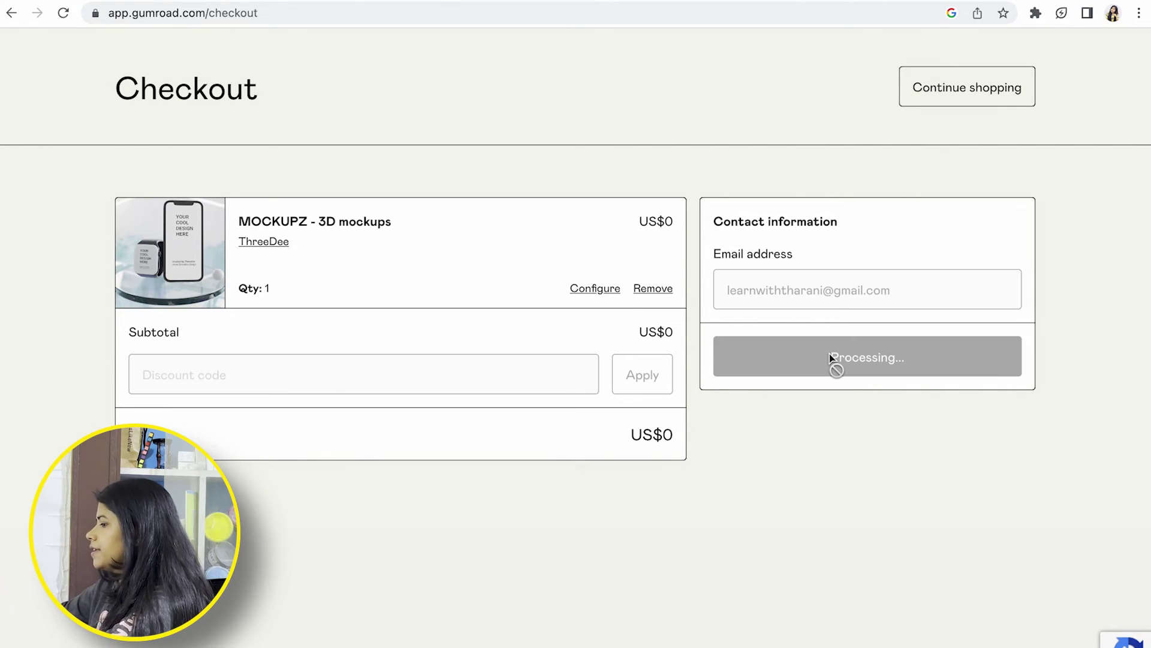
Open the Mockupz Google Drive folder and preview MOckupz.jpg and Mockupz.zip
click(988, 231)
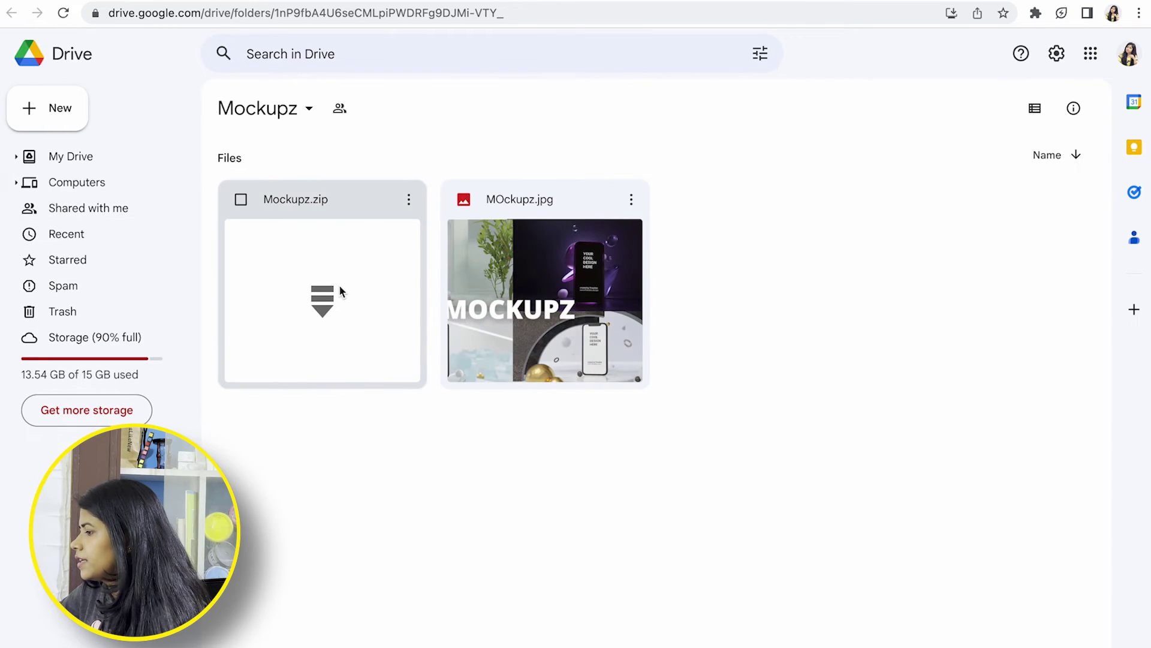
click(526, 279)
double_click(527, 279)
click(1078, 210)
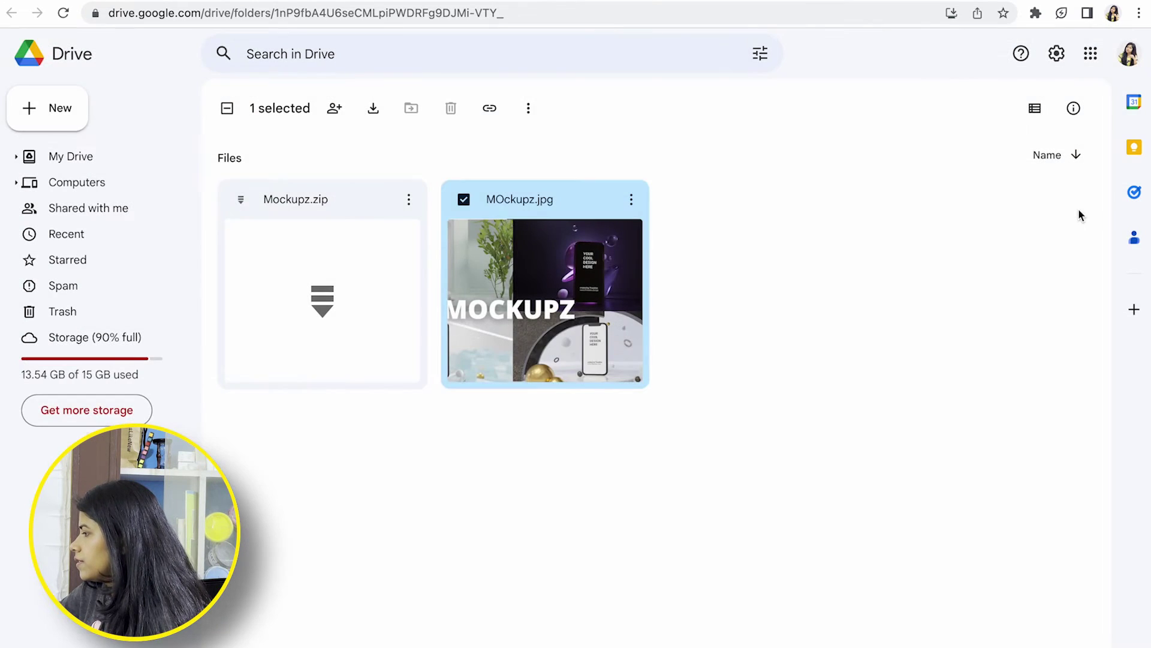
click(339, 316)
double_click(339, 316)
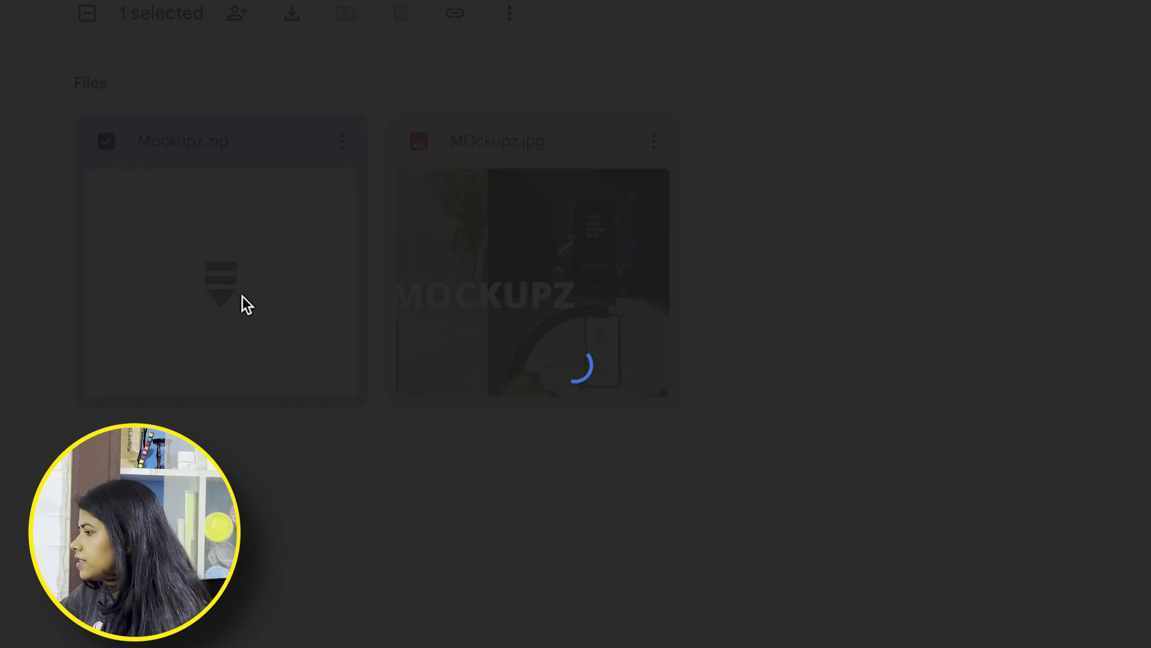